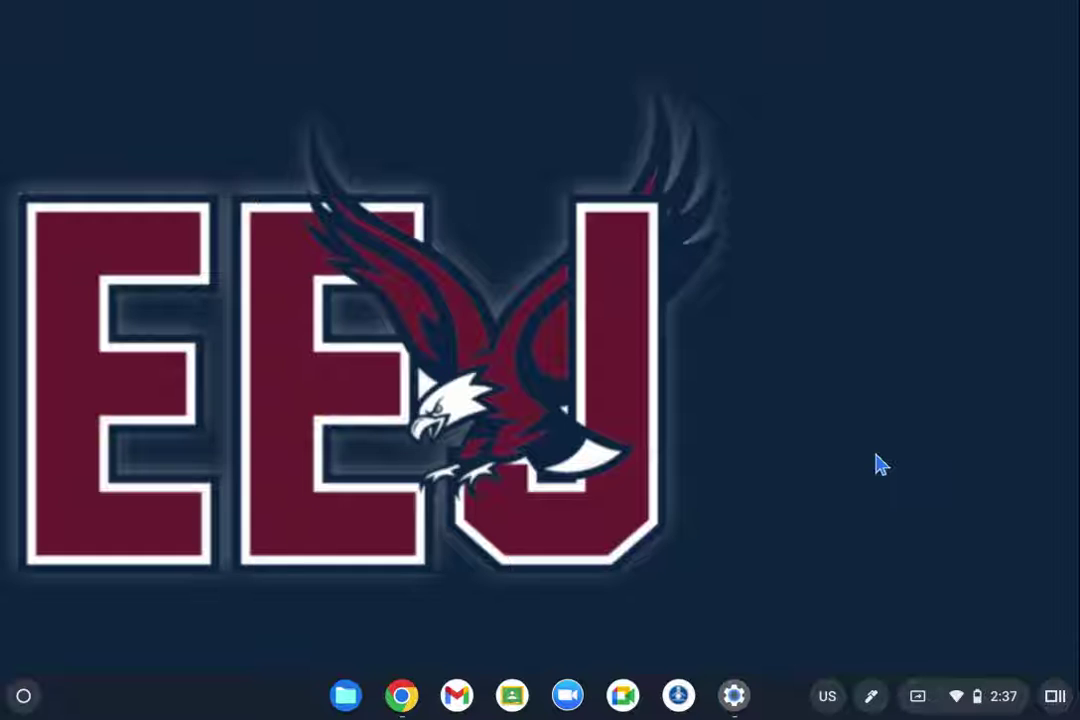
Reopen ChromeOS Settings from the shelf's quick settings panel.
left_click(750, 702)
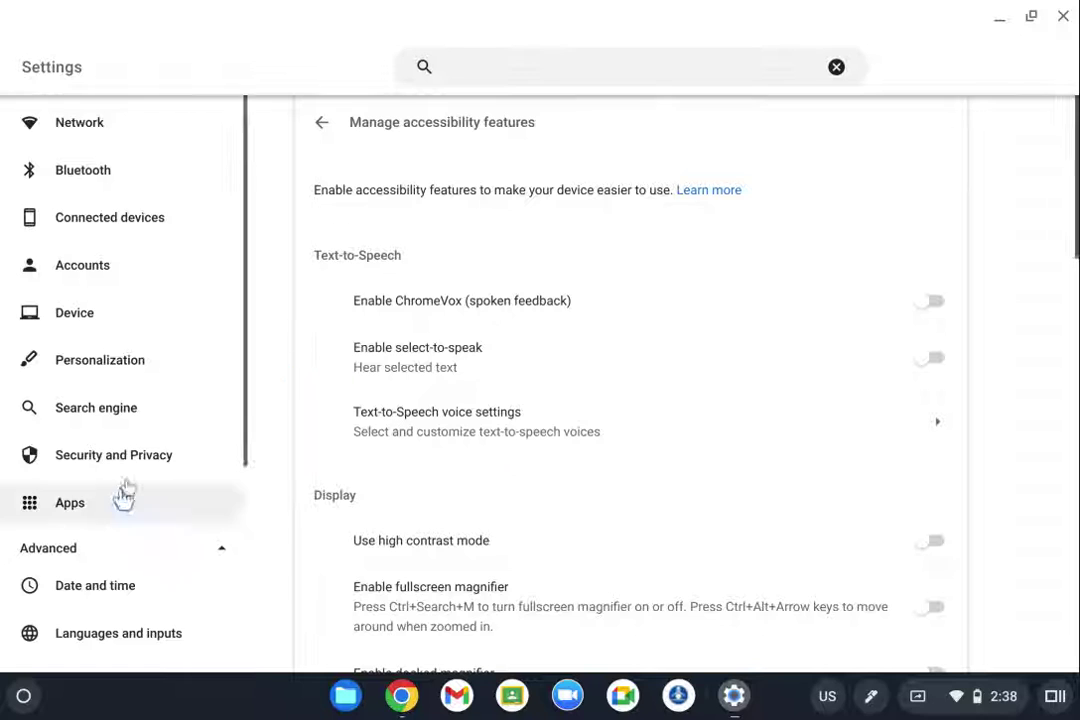
left_click(1063, 16)
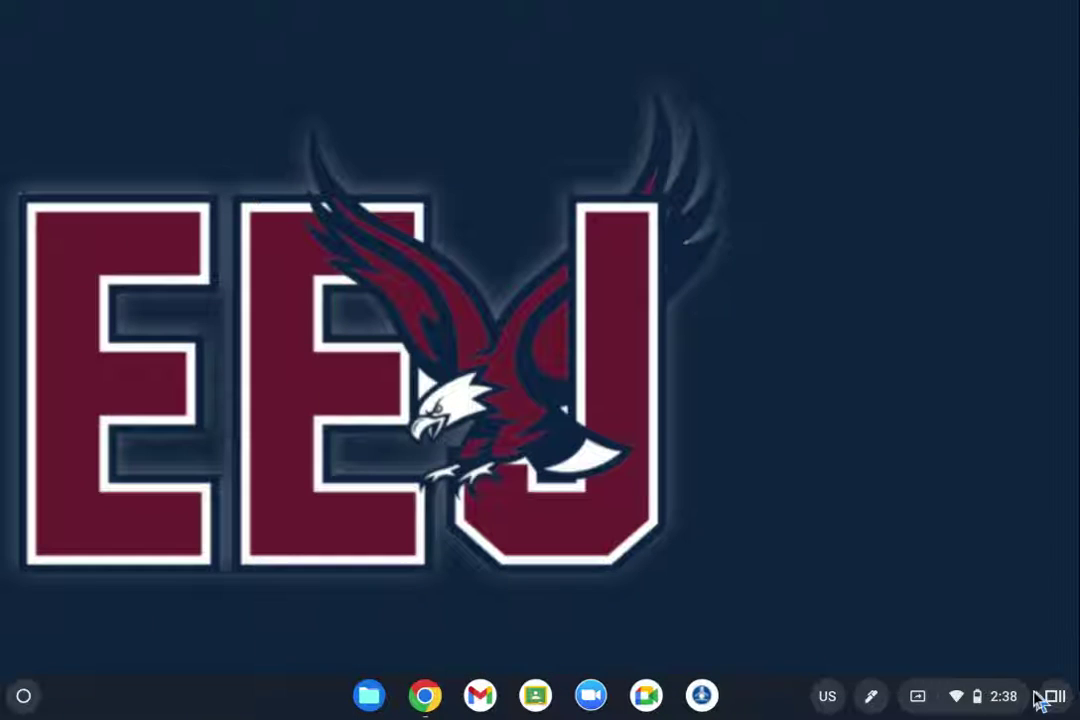
left_click(975, 700)
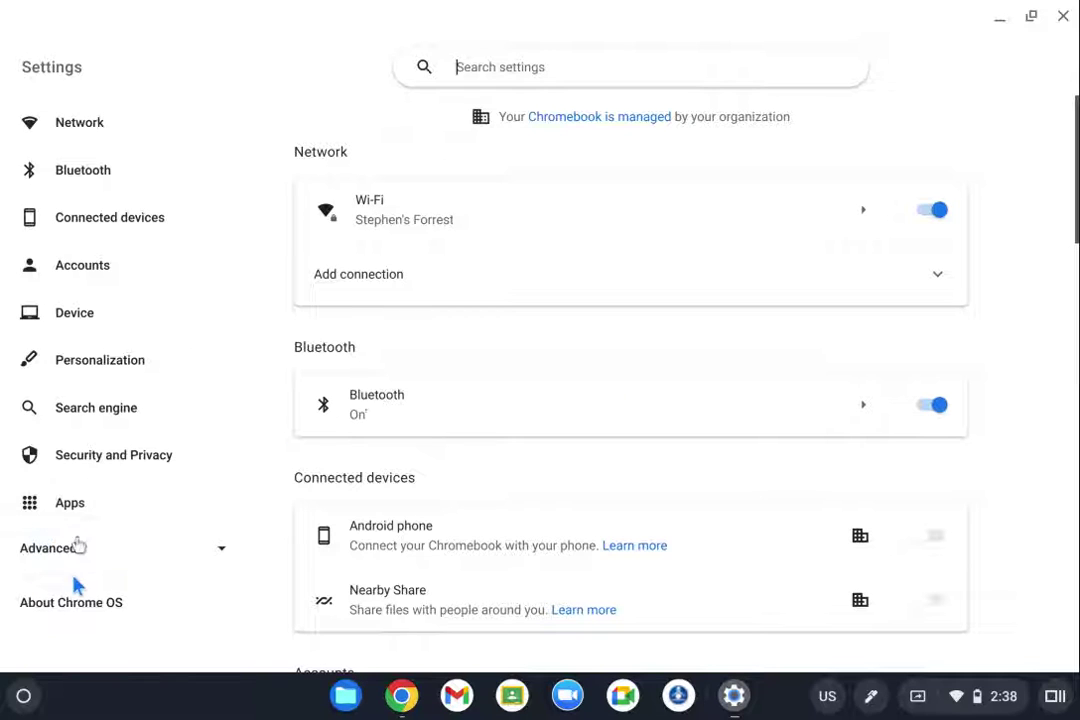
left_click(537, 62)
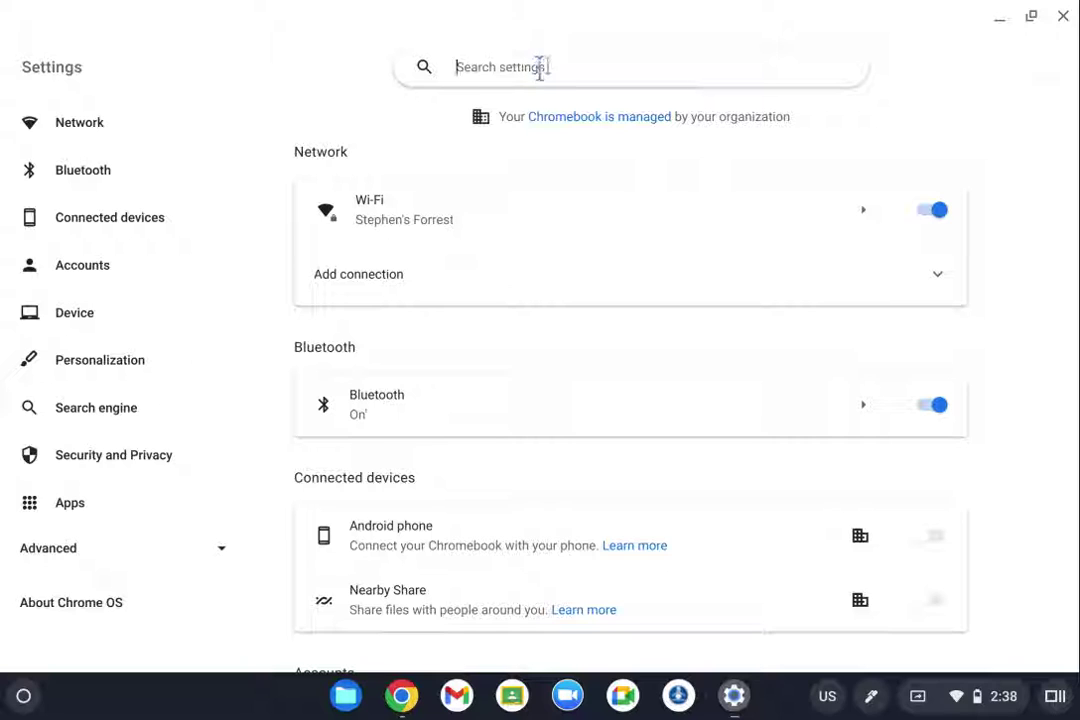
Expand the Advanced settings and scroll down to the Accessibility section.
scroll(550, 488, "down", 7)
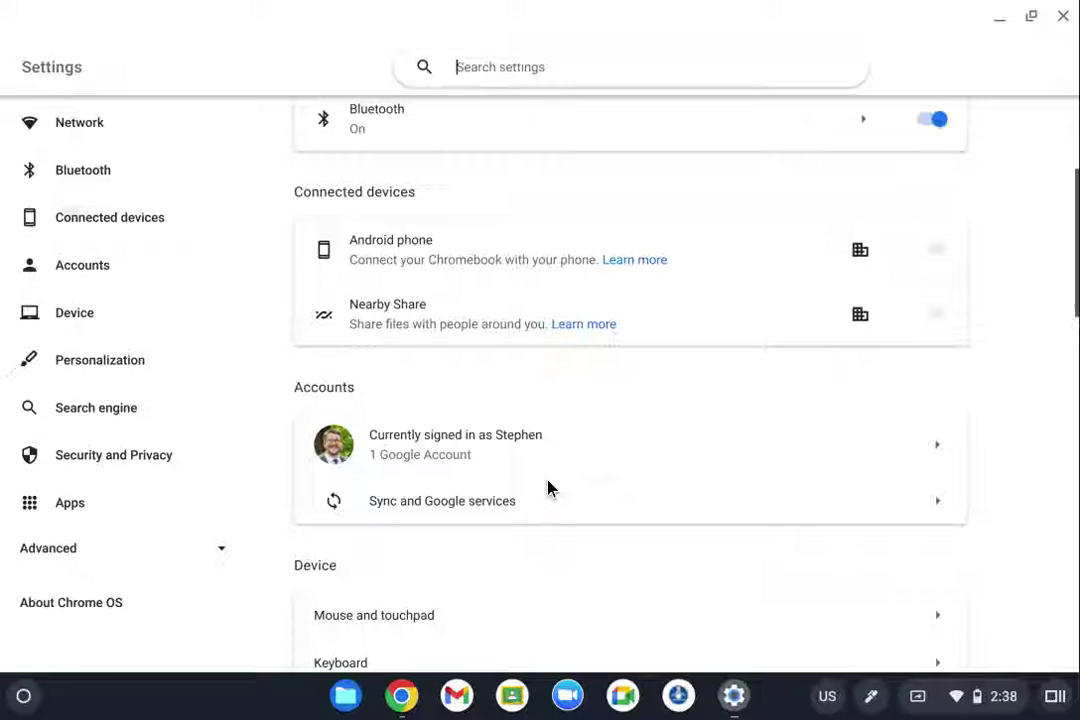
scroll(548, 488, "down", 10)
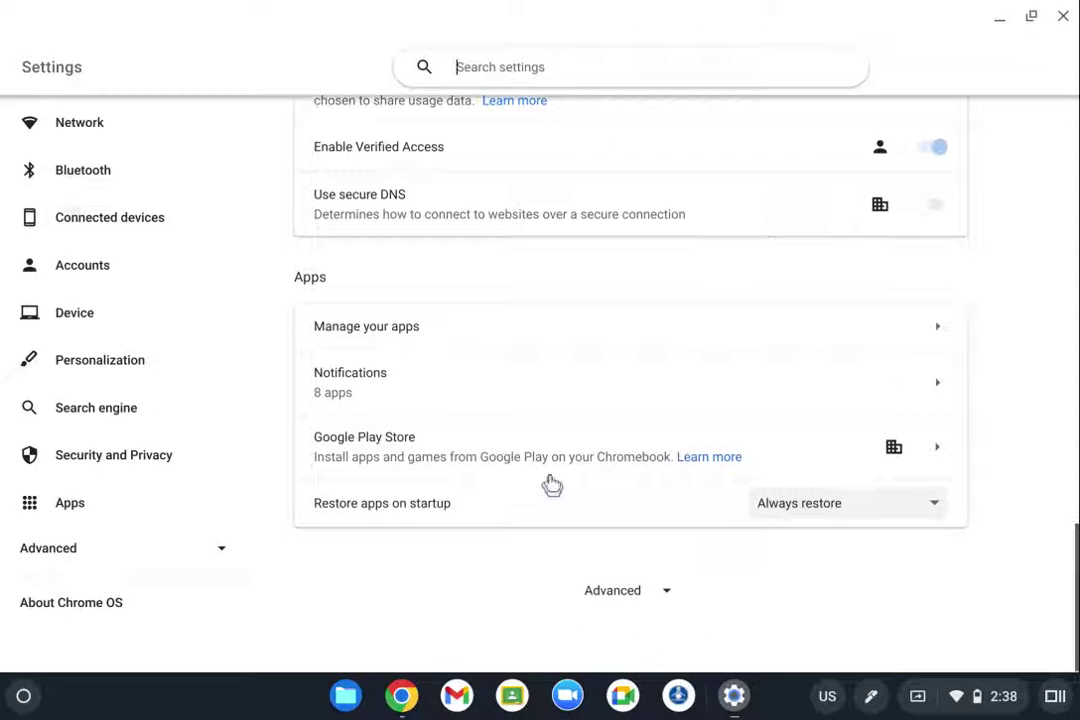
left_click(617, 592)
scroll(620, 603, "down", 5)
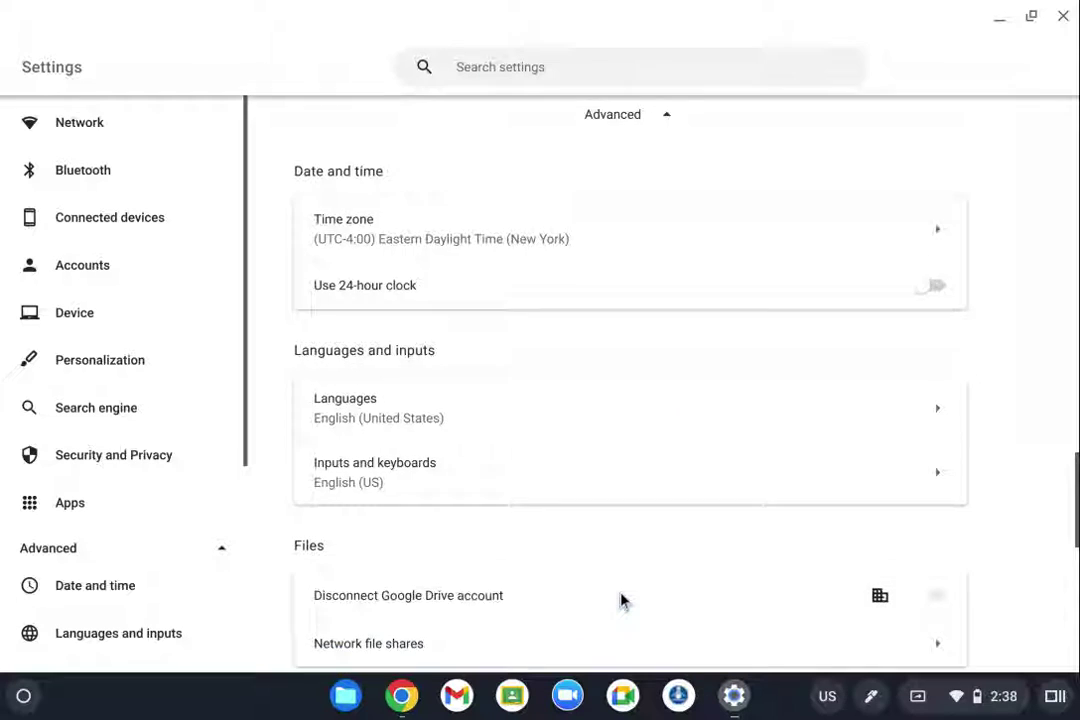
scroll(621, 598, "down", 5)
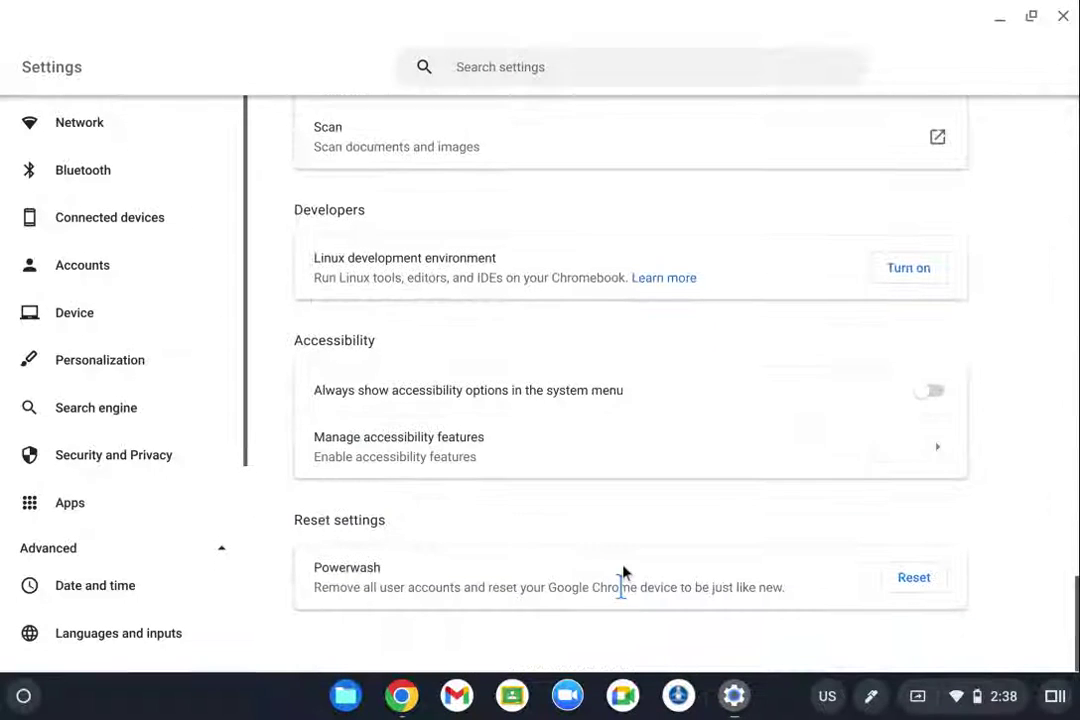
Open Manage accessibility features and turn high contrast mode on, then back off.
left_click(729, 446)
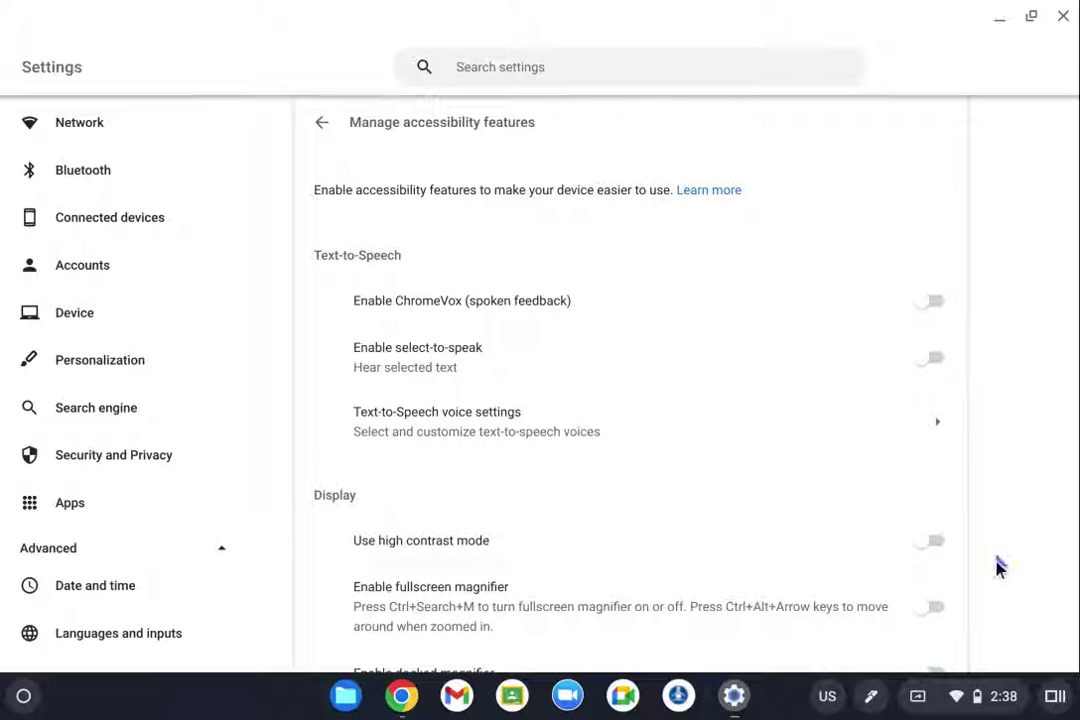
left_click(895, 541)
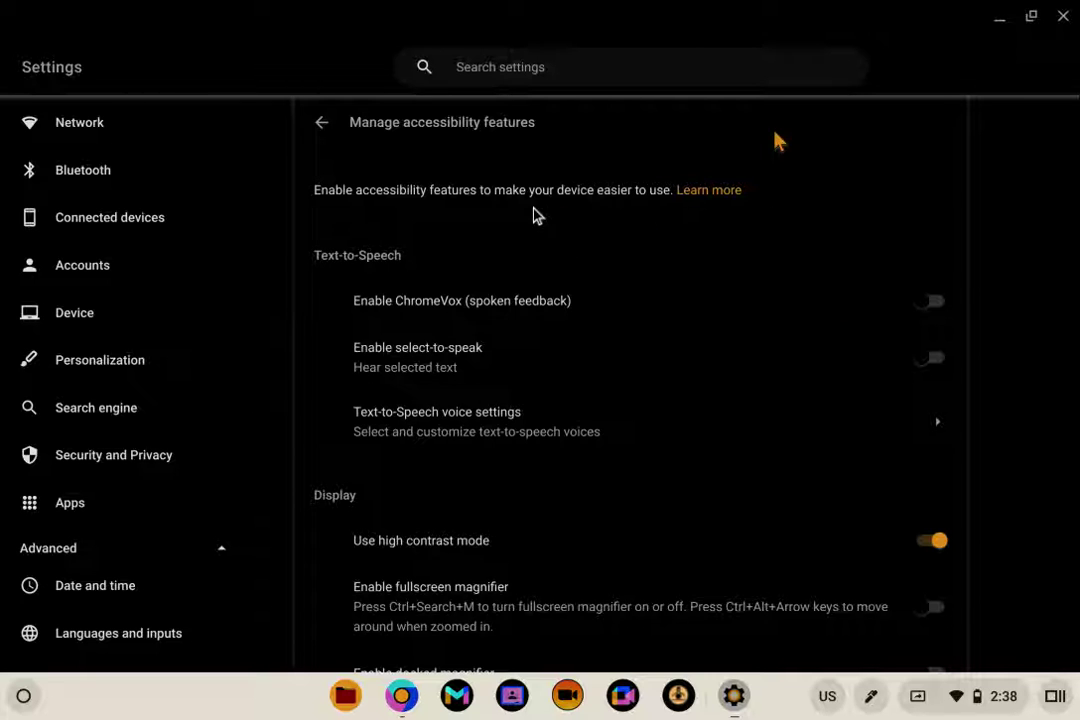
left_click(933, 543)
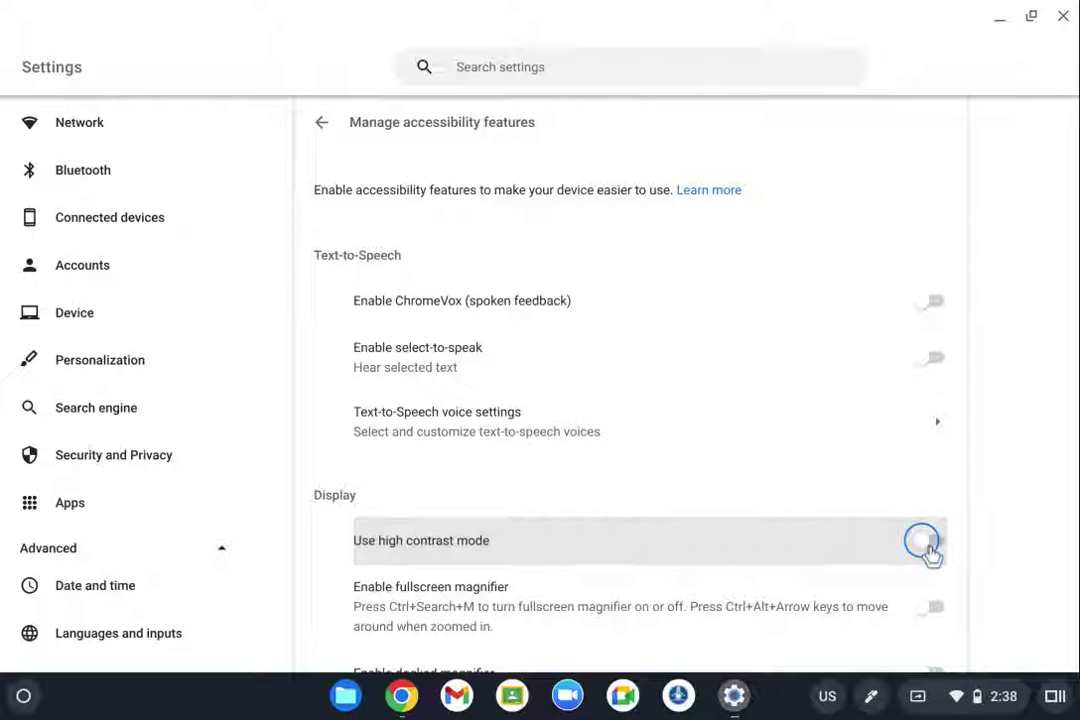
scroll(668, 472, "down", 2)
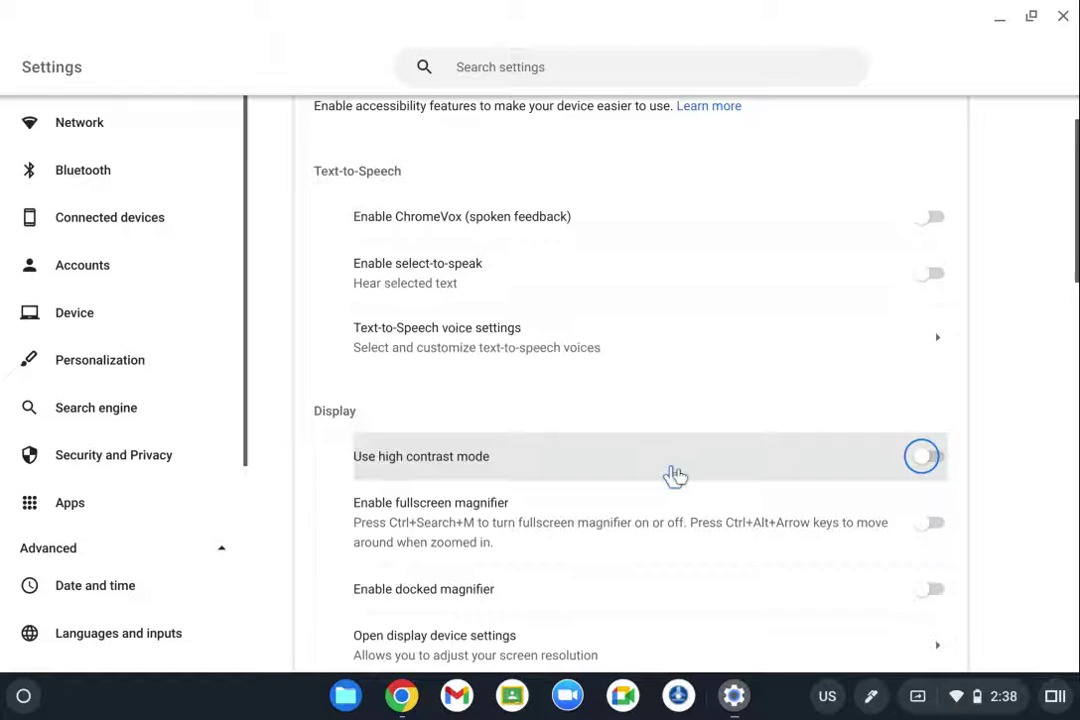
scroll(703, 484, "down", 1)
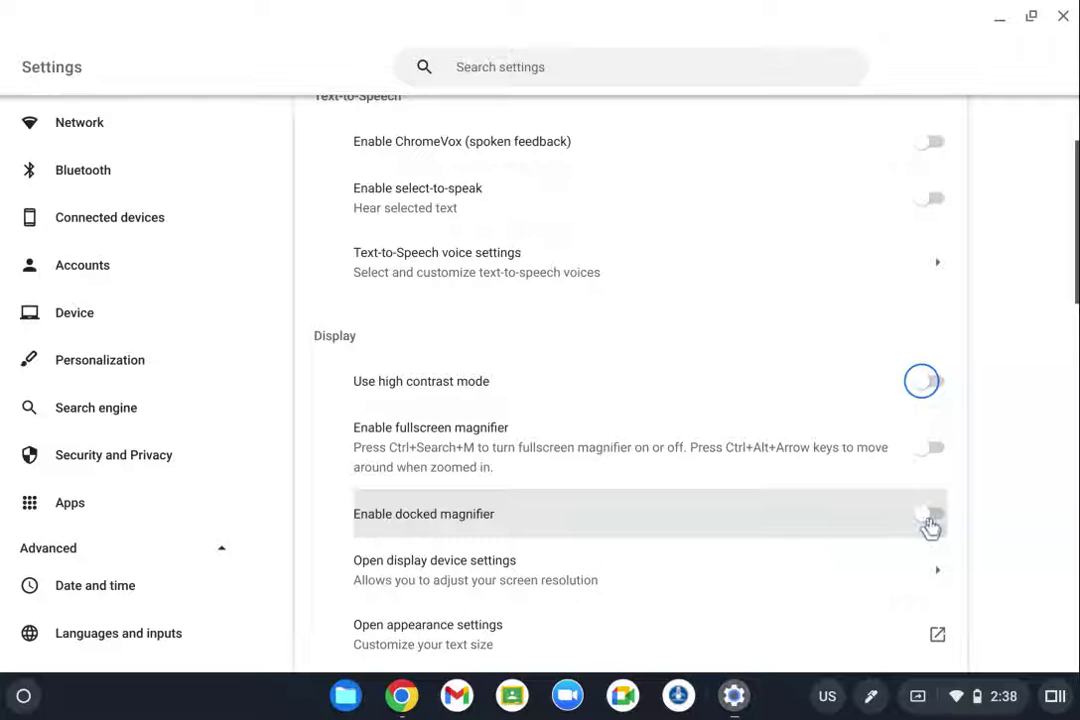
Enable the docked magnifier at 4x zoom, then switch to the Gettysburg Address page in Chrome.
left_click(928, 519)
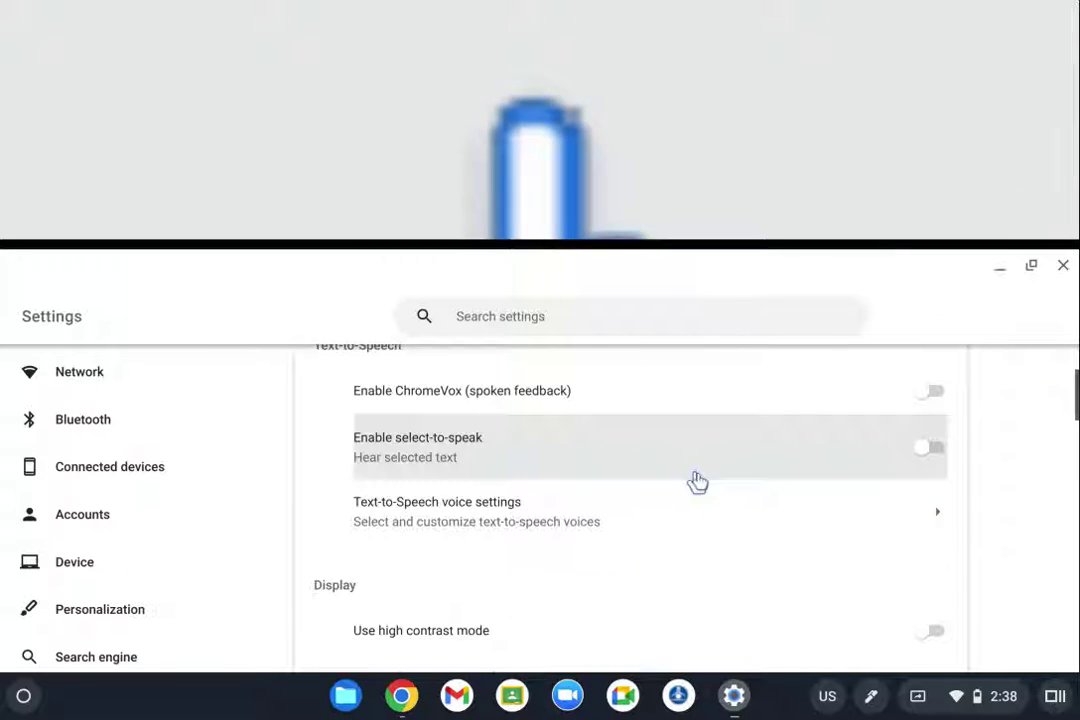
scroll(697, 482, "down", 3)
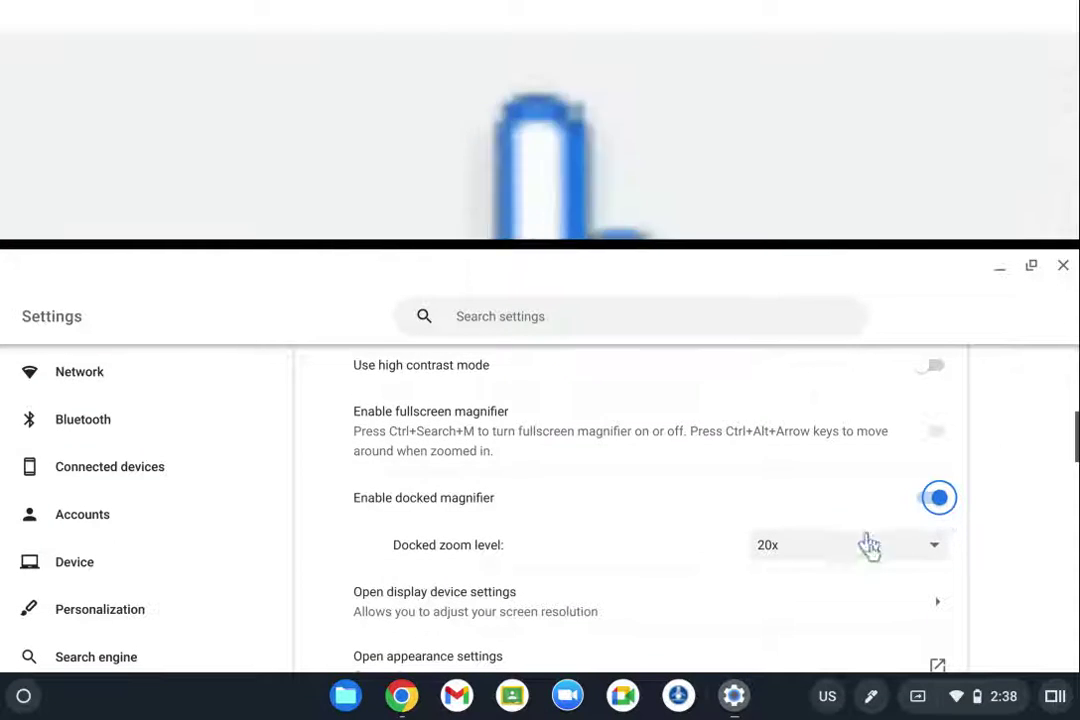
left_click(868, 545)
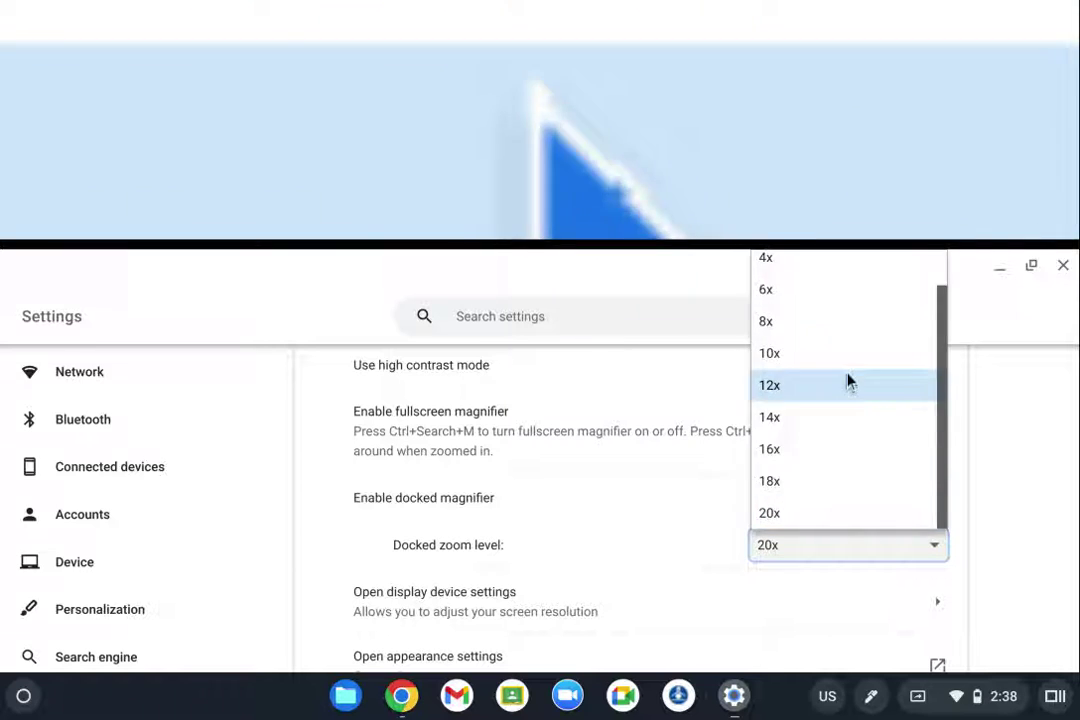
left_click(848, 385)
left_click(852, 548)
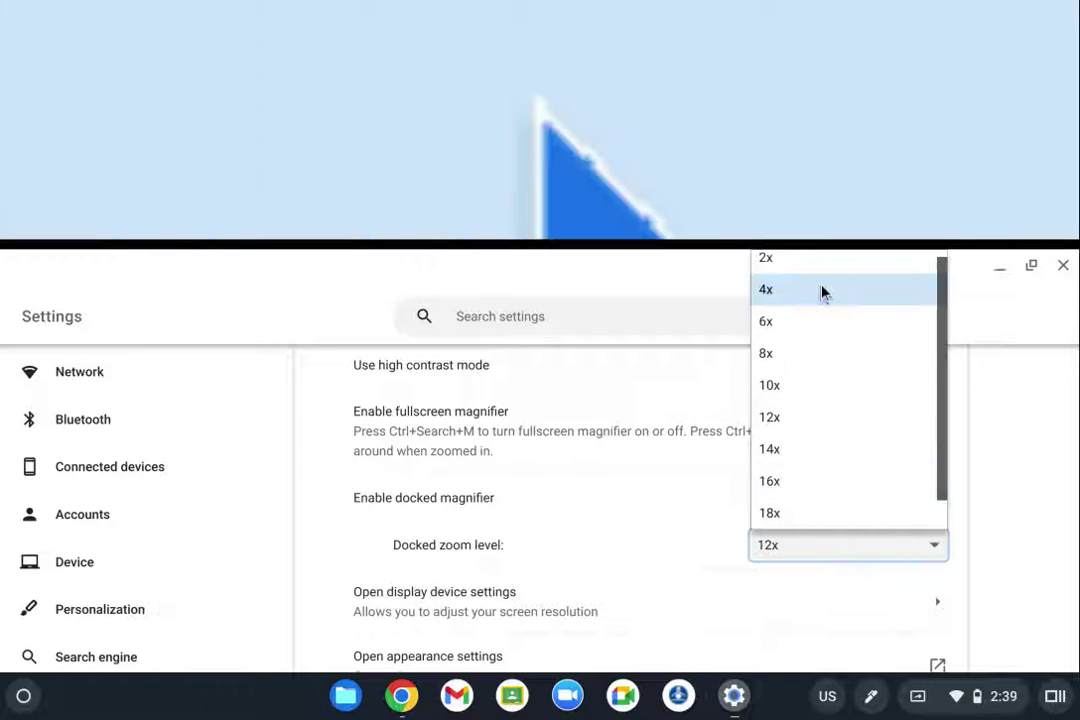
left_click(822, 291)
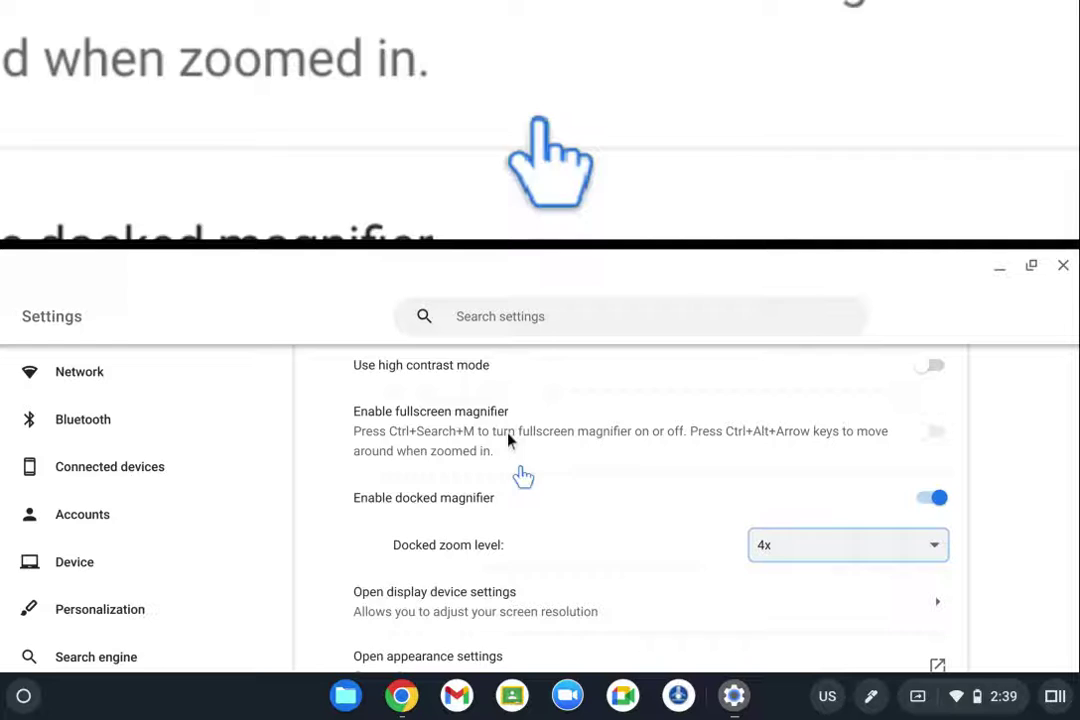
scroll(410, 530, "up", 5)
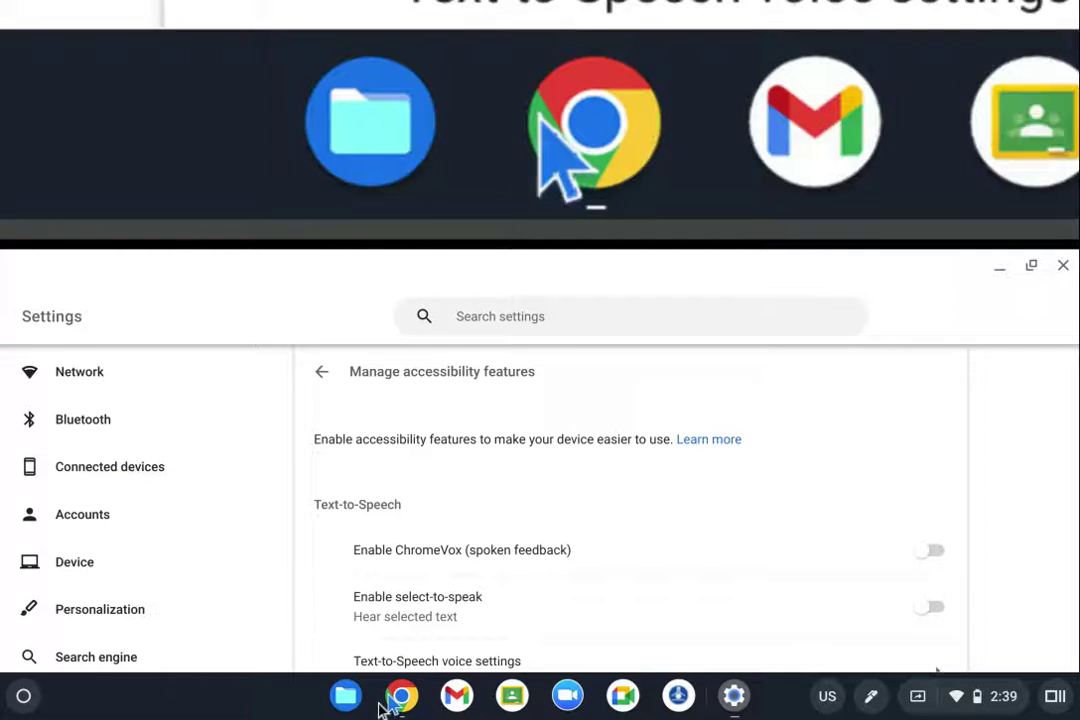
left_click(400, 697)
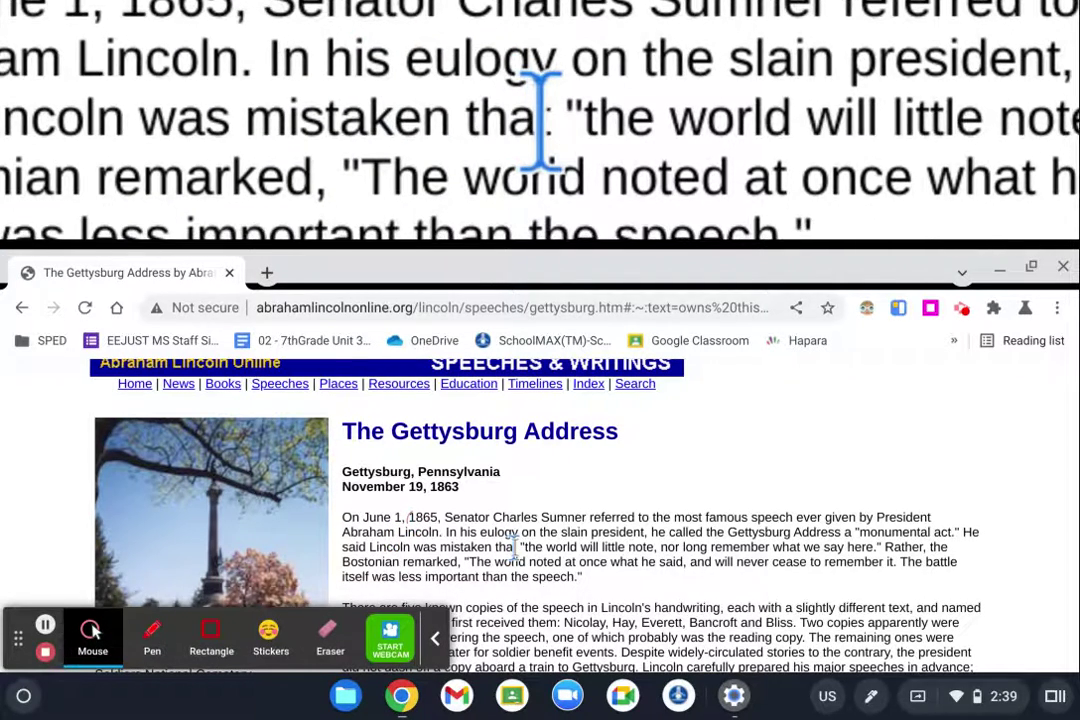
Return to the accessibility settings and turn off the docked magnifier.
left_click(746, 700)
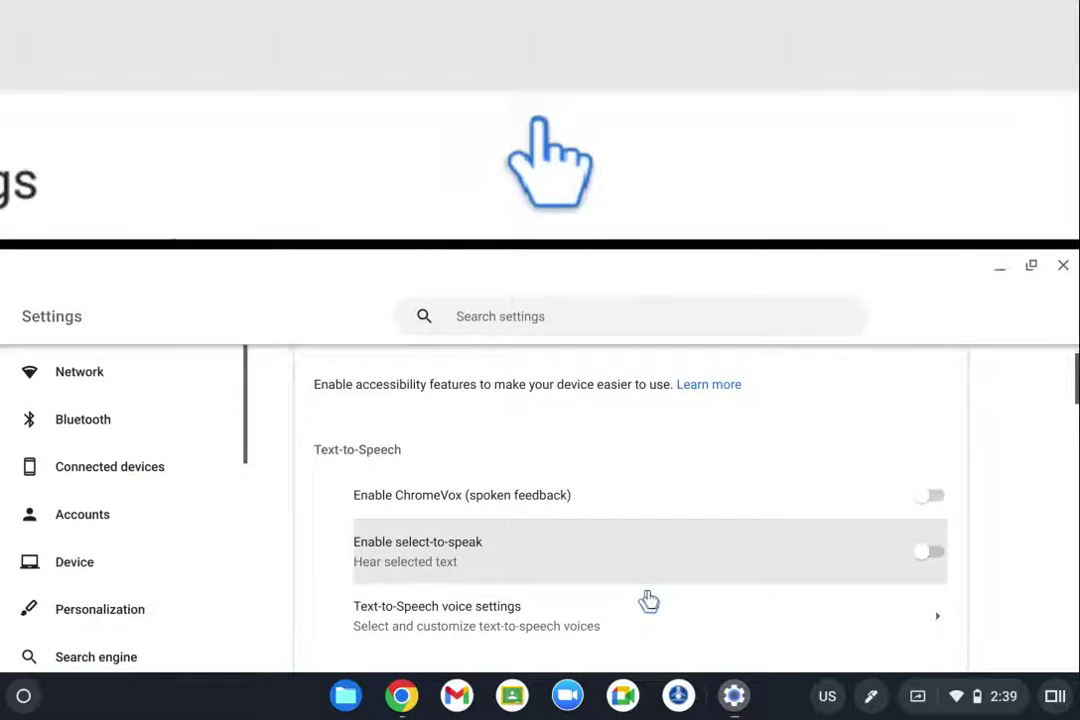
scroll(649, 600, "down", 4)
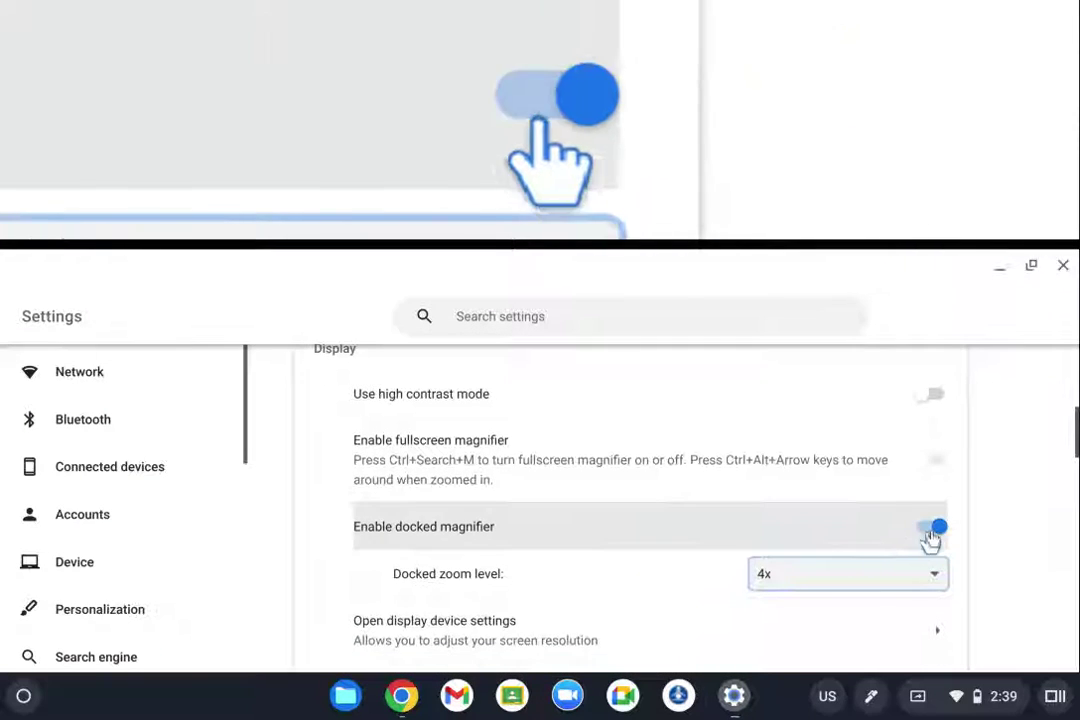
left_click(931, 538)
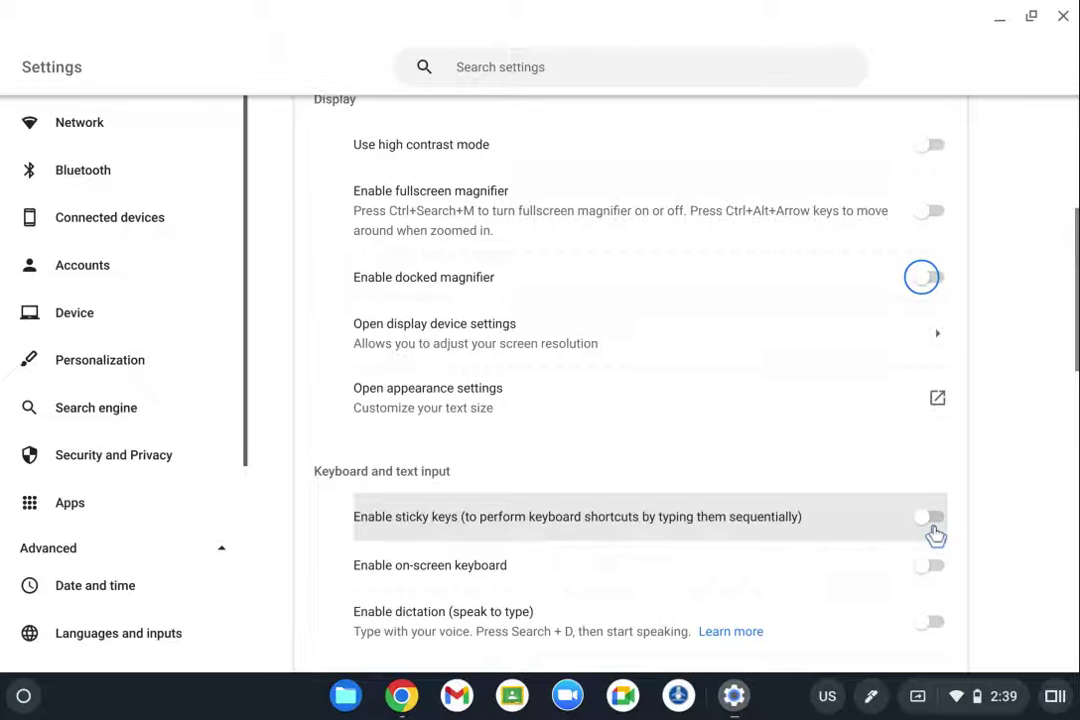
scroll(935, 537, "down", 1)
scroll(932, 535, "up", 5)
scroll(932, 533, "down", 1)
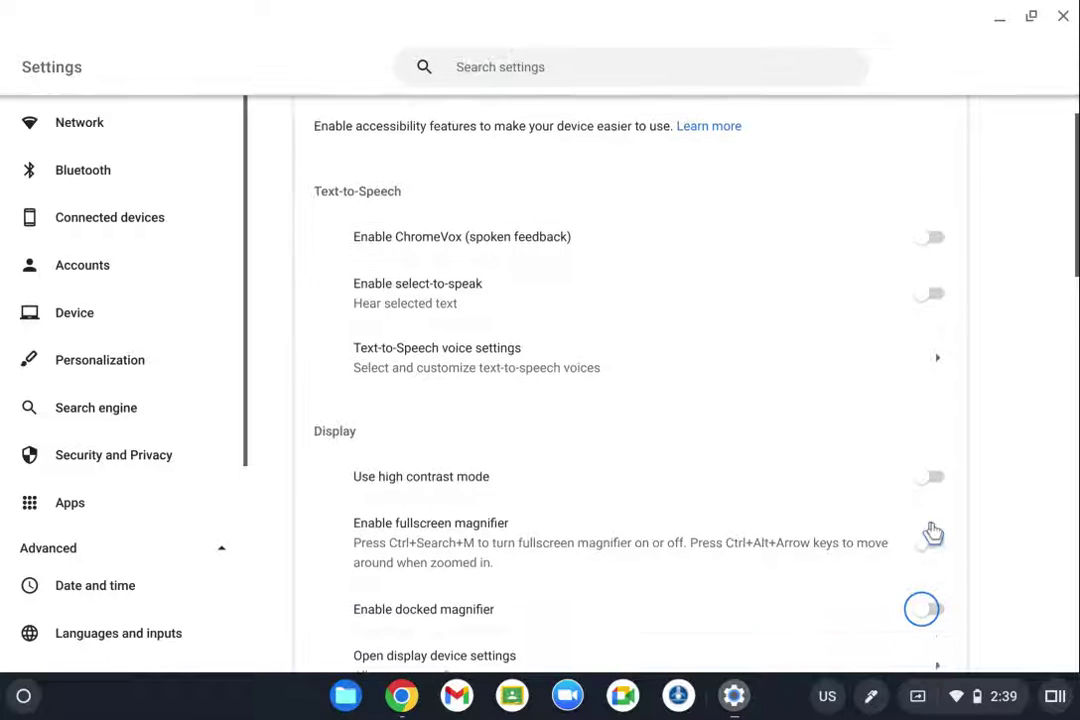
scroll(932, 533, "down", 4)
scroll(932, 532, "up", 4)
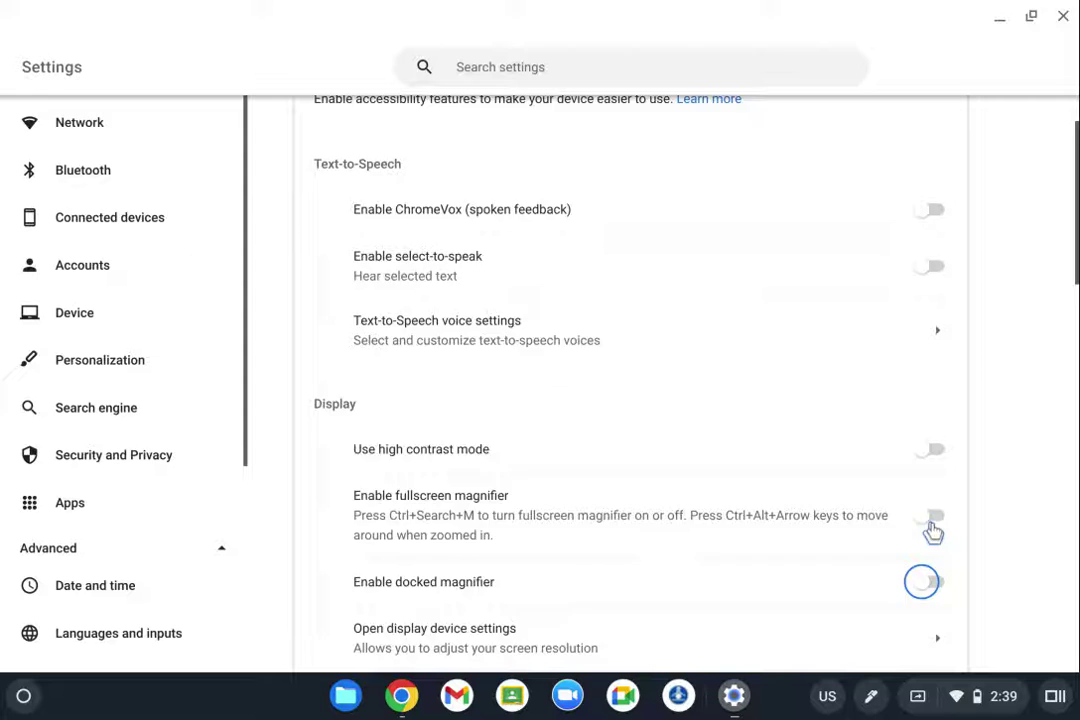
scroll(767, 477, "up", 3)
scroll(706, 418, "down", 4)
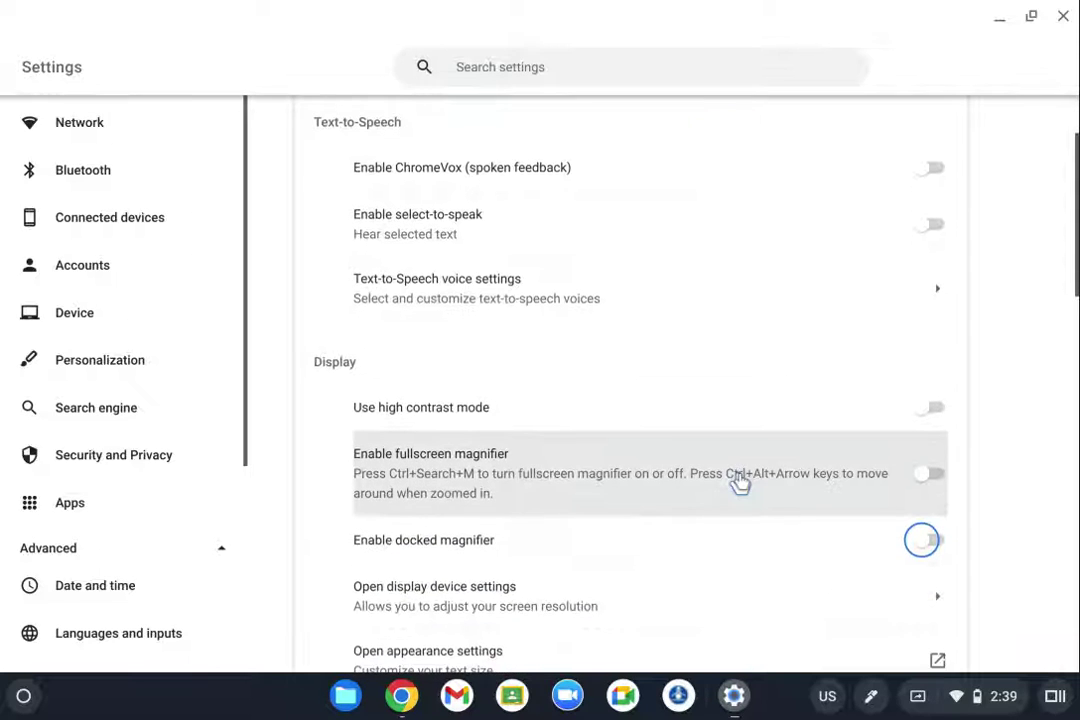
scroll(740, 483, "down", 1)
Try the fullscreen magnifier, toggling it with Ctrl+Search+M, and leave it off.
left_click(943, 447)
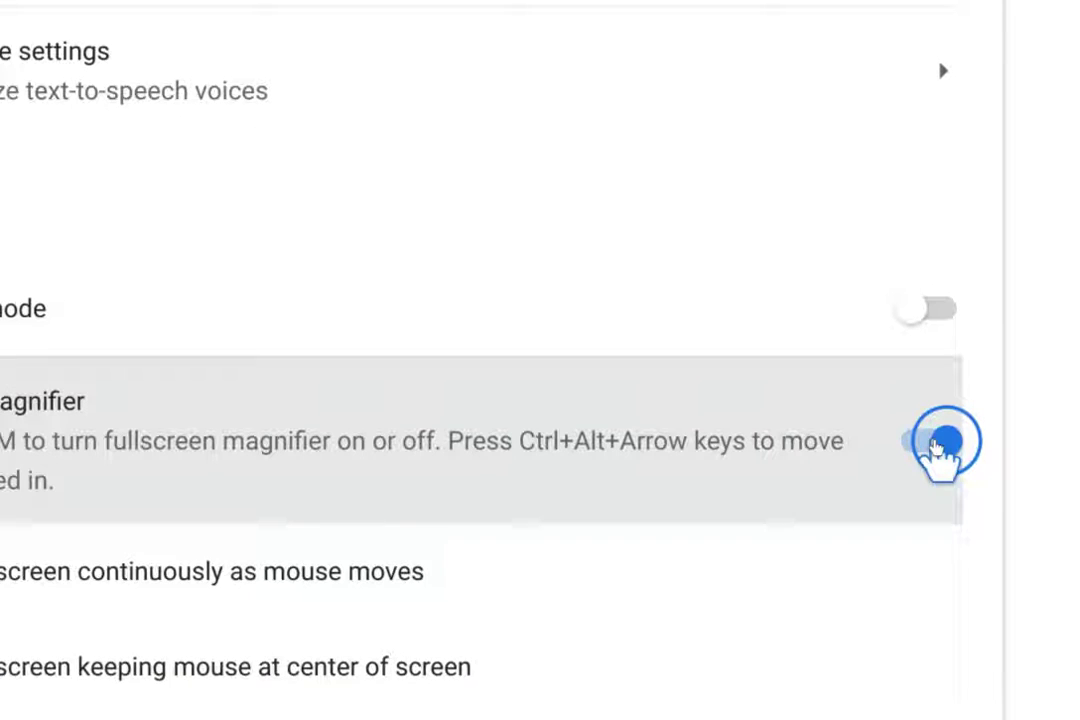
scroll(723, 477, "down", 2)
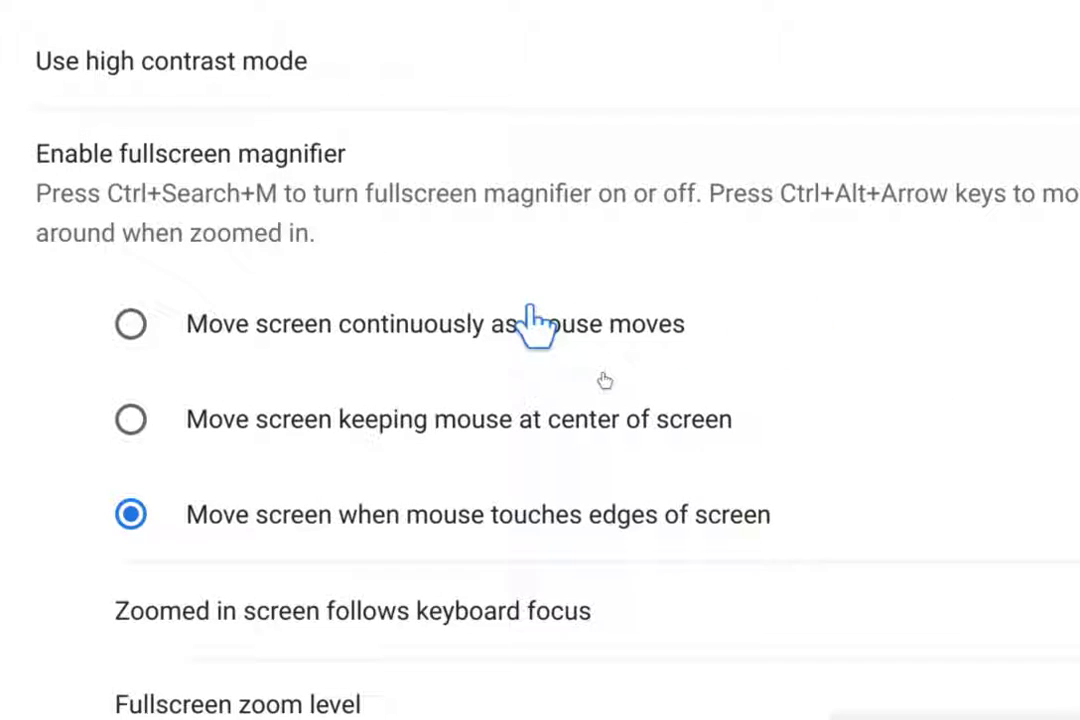
key("ctrl+super+m")
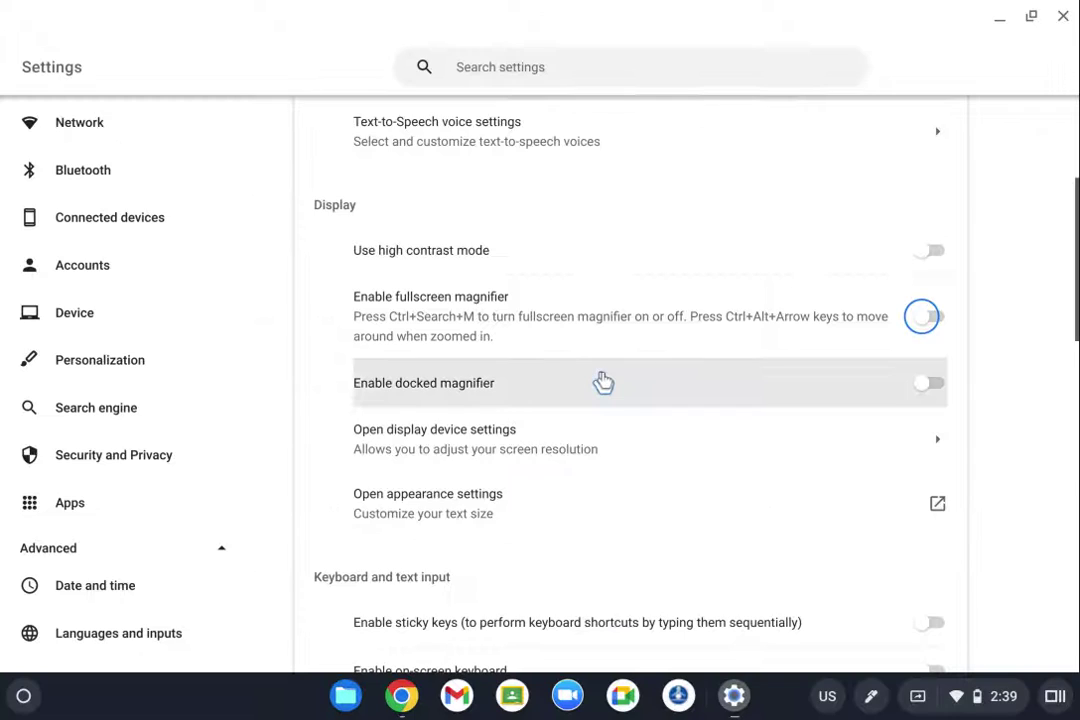
key("ctrl+super+m")
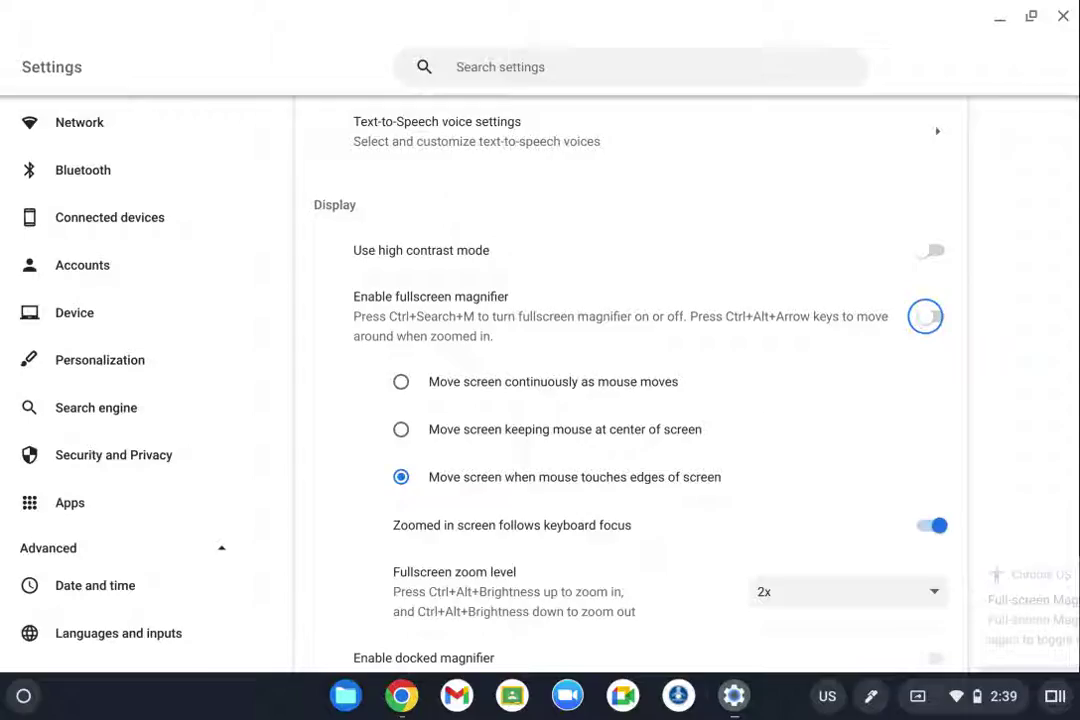
key("ctrl+super+m")
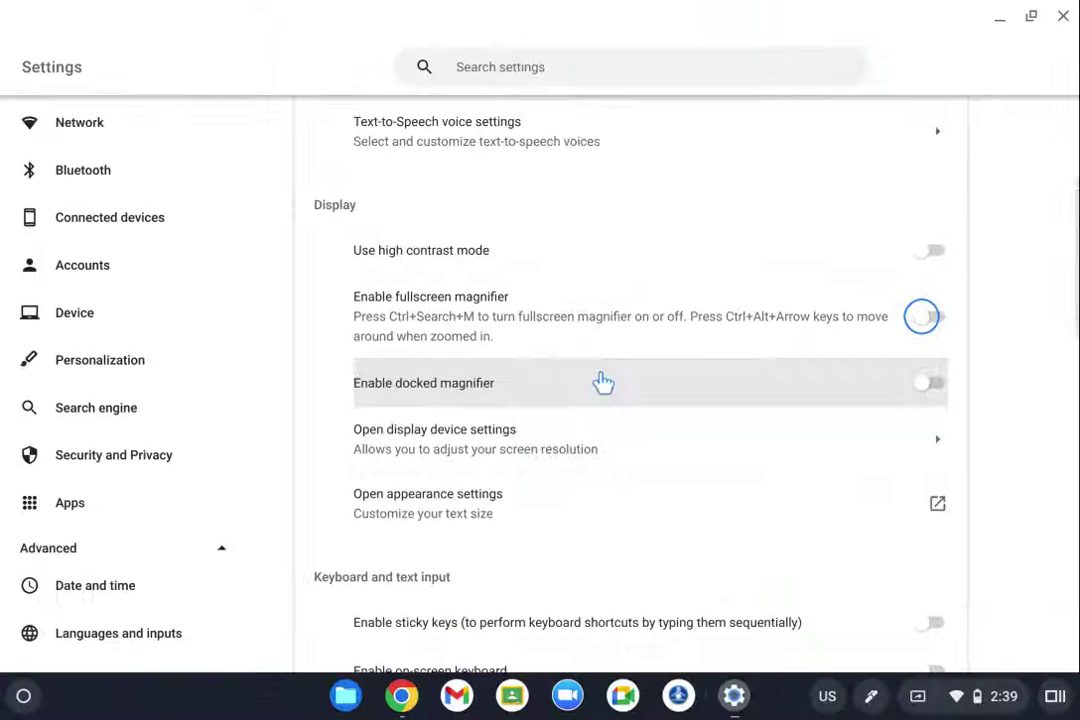
key("ctrl+super+m")
key("ctrl+super+m")
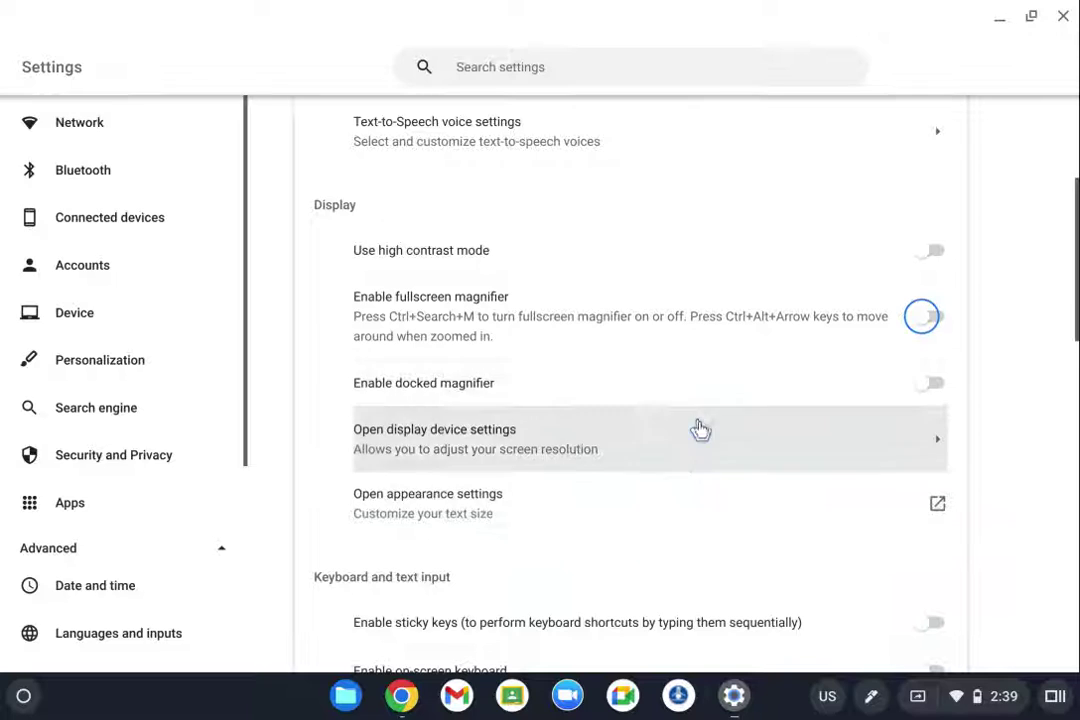
scroll(699, 432, "down", 1)
scroll(701, 433, "down", 1)
scroll(701, 434, "up", 5)
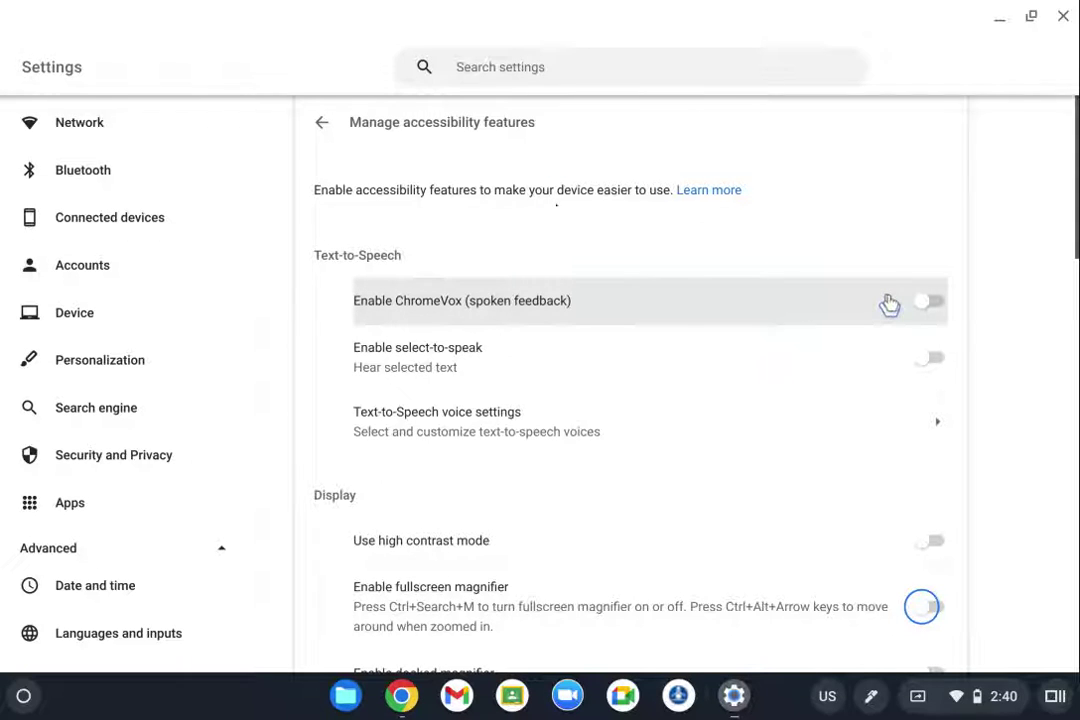
left_click(890, 304)
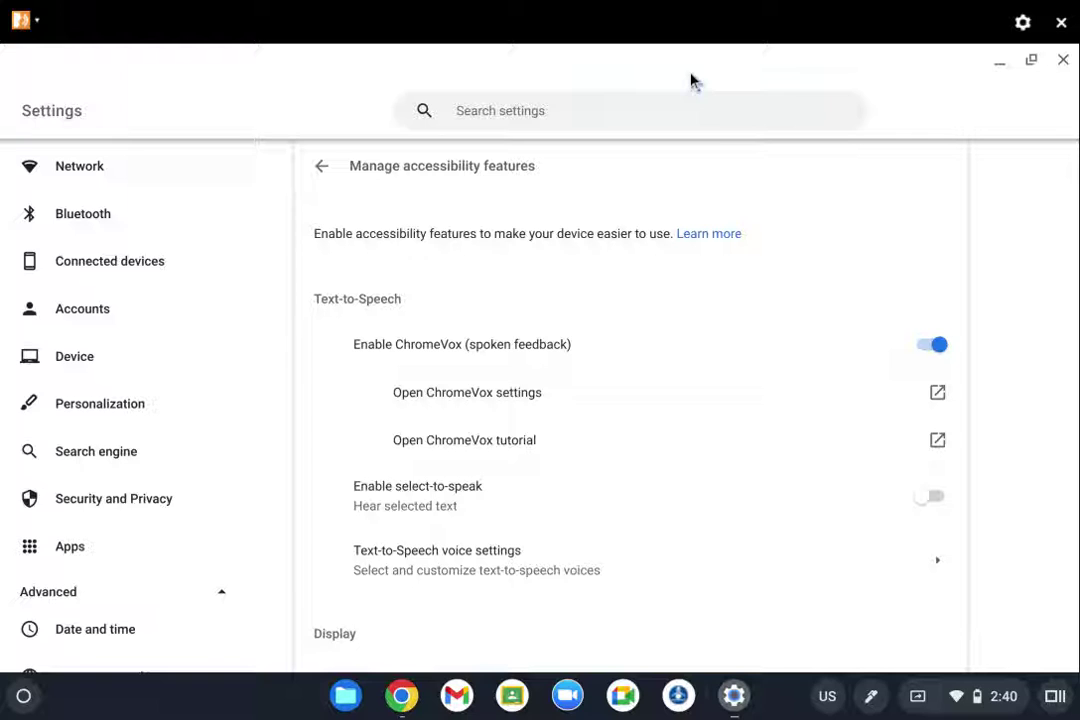
mouse_move(460, 172)
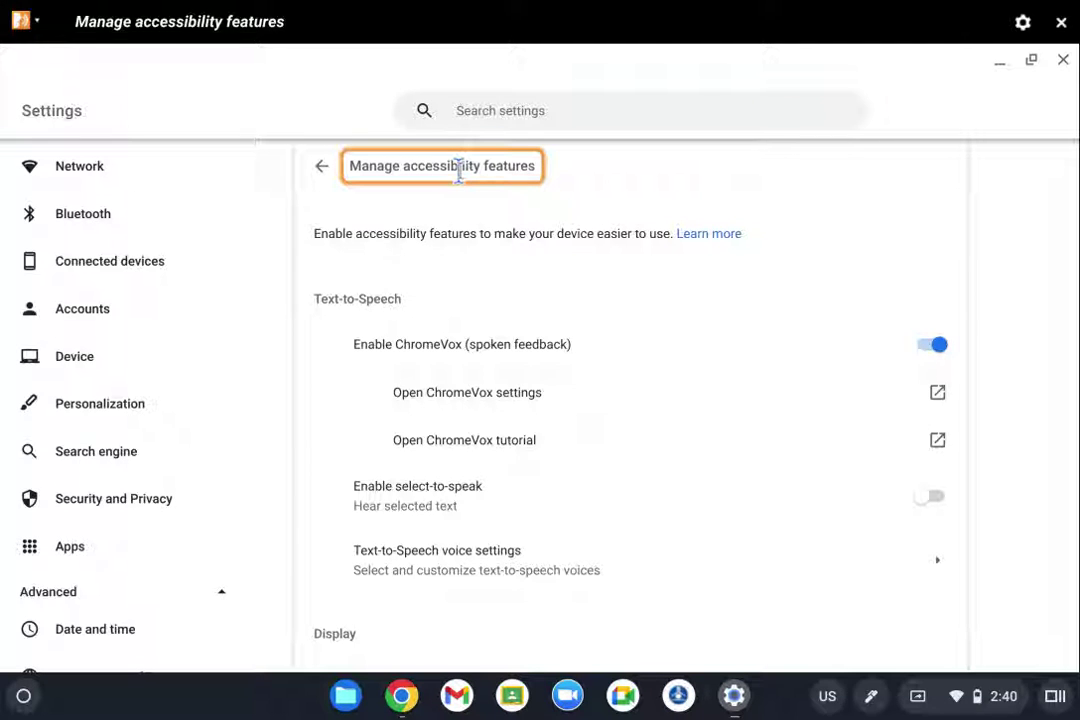
mouse_move(466, 298)
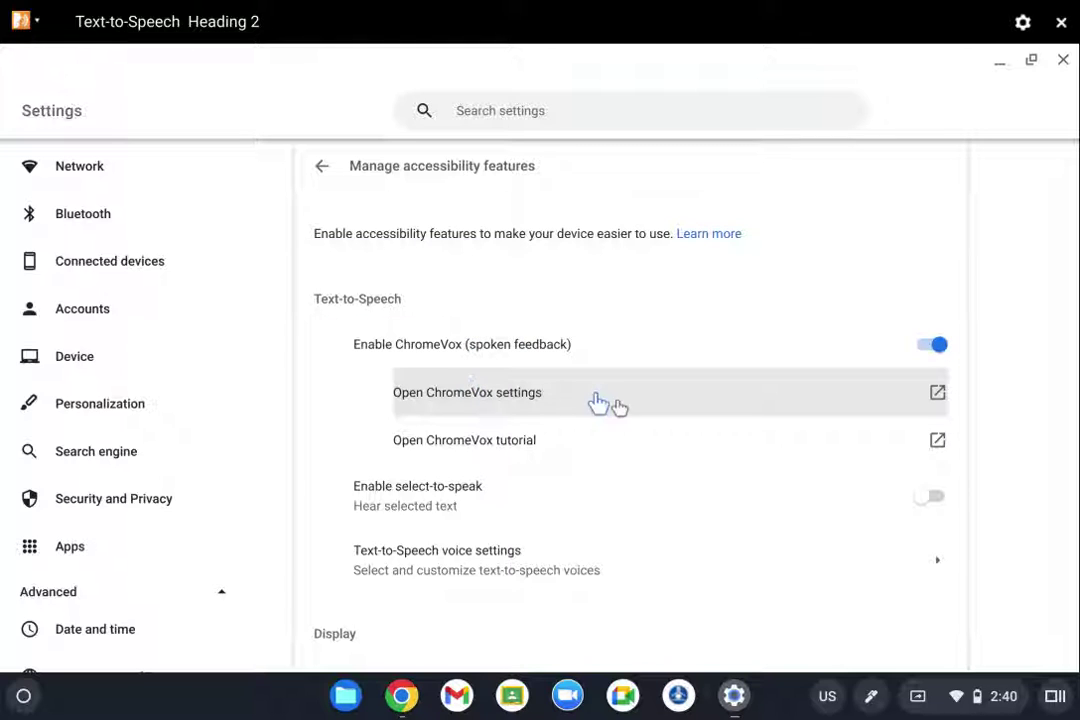
mouse_move(935, 395)
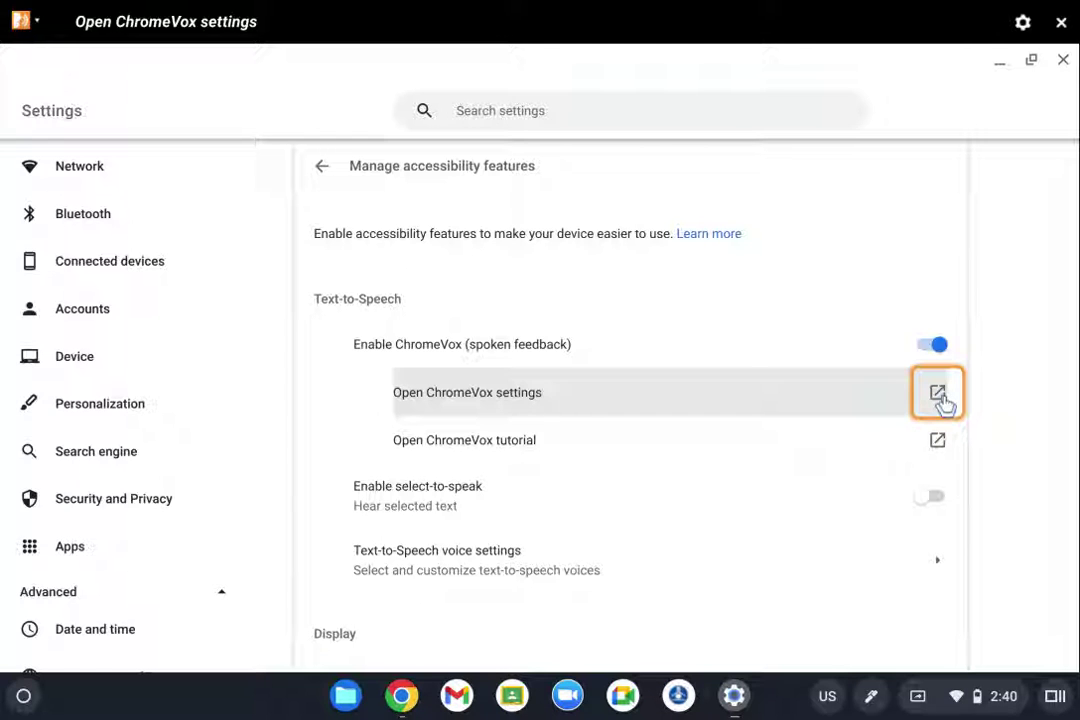
mouse_move(945, 445)
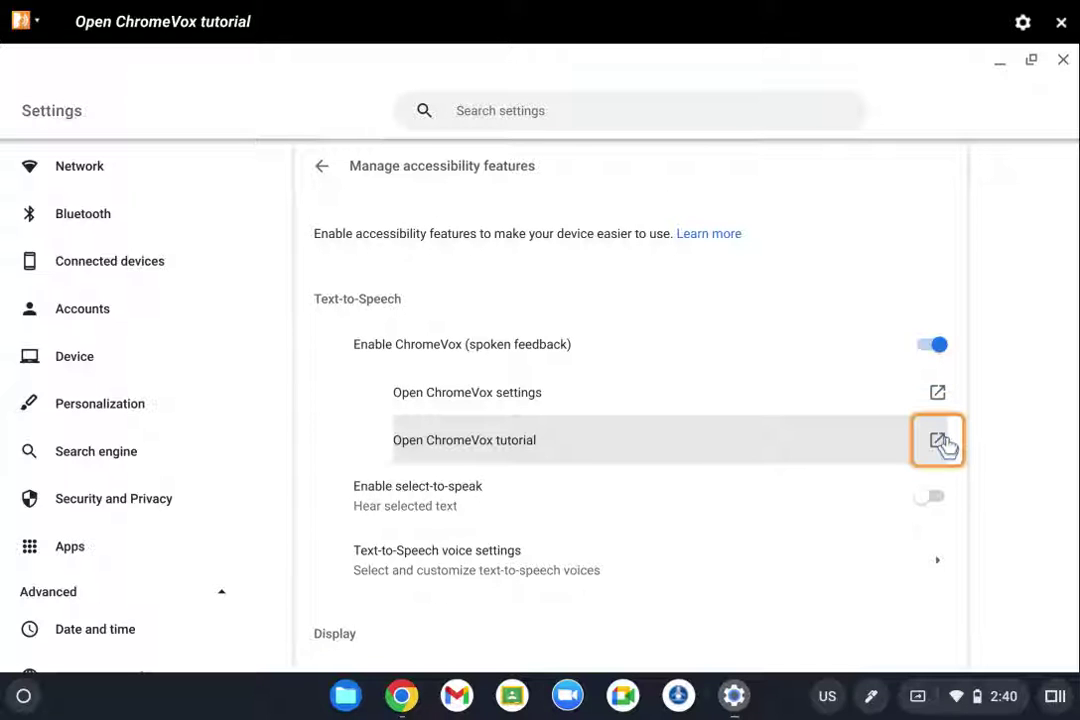
mouse_move(928, 485)
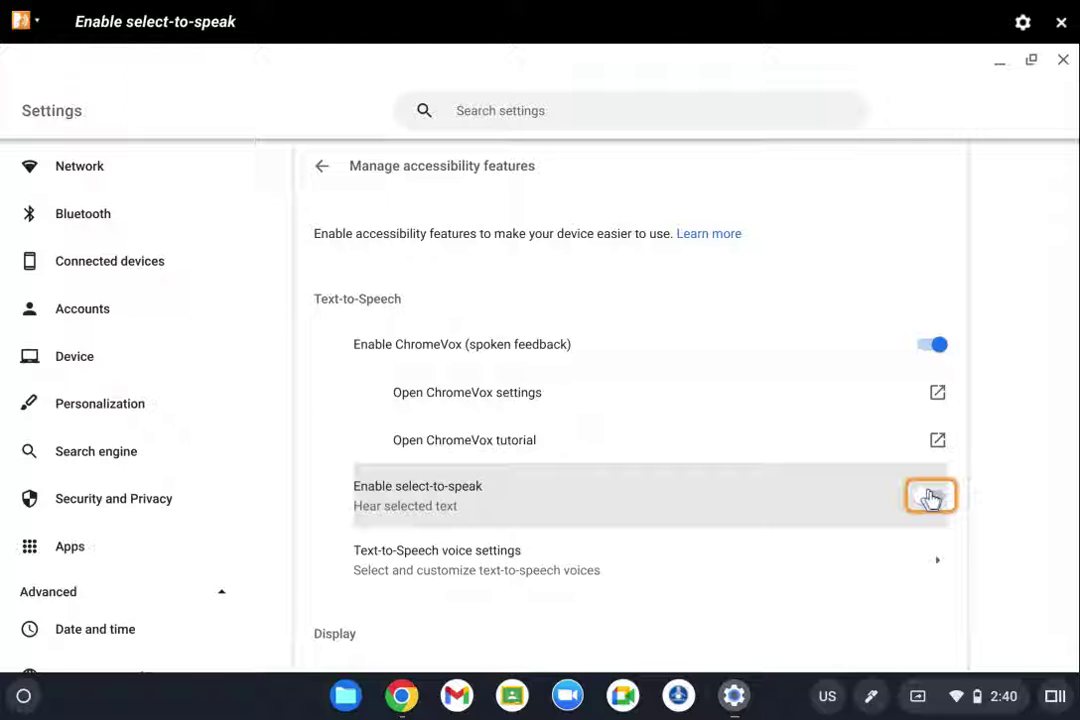
mouse_move(935, 346)
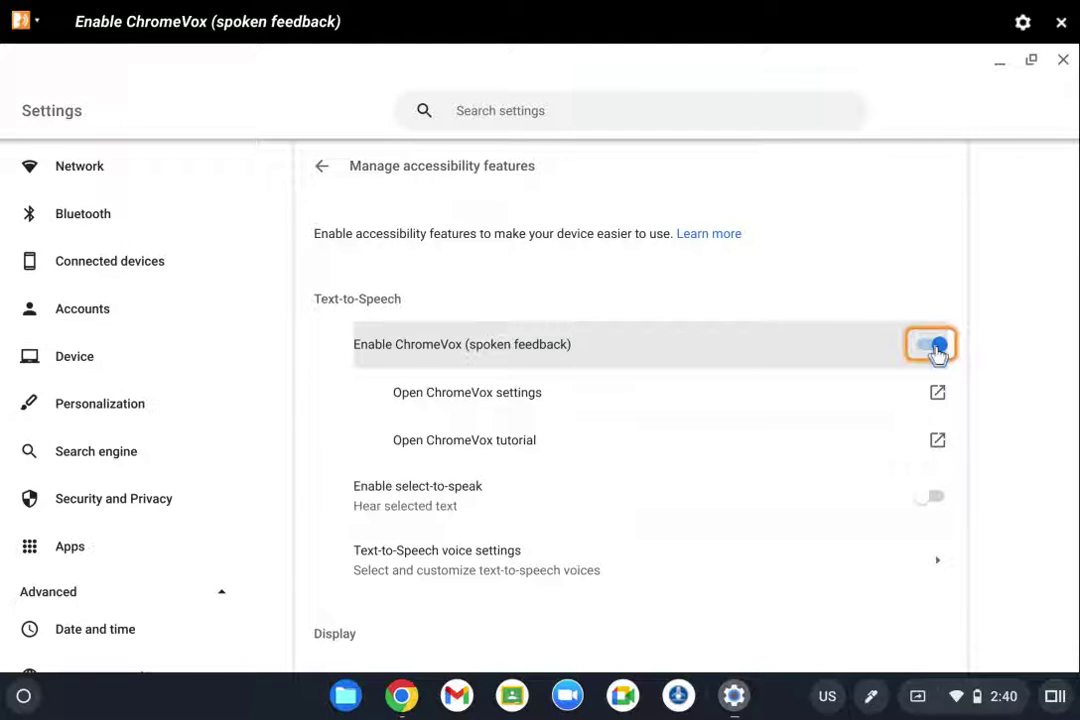
left_click(935, 346)
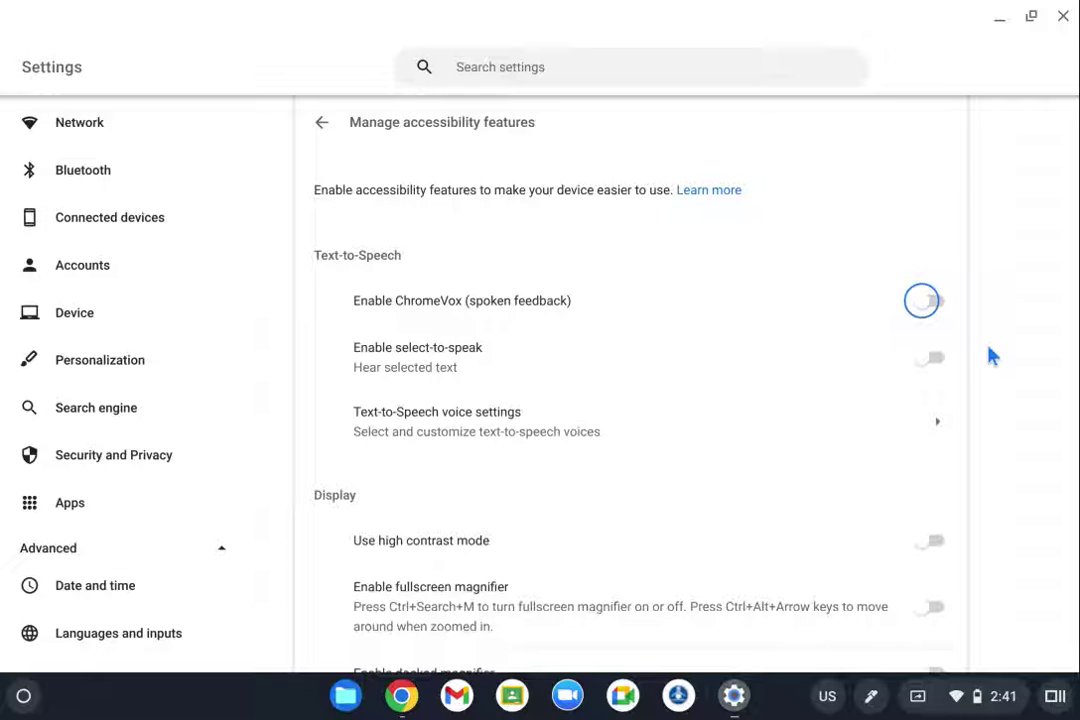
Switch on the Enable select-to-speak toggle.
left_click(878, 362)
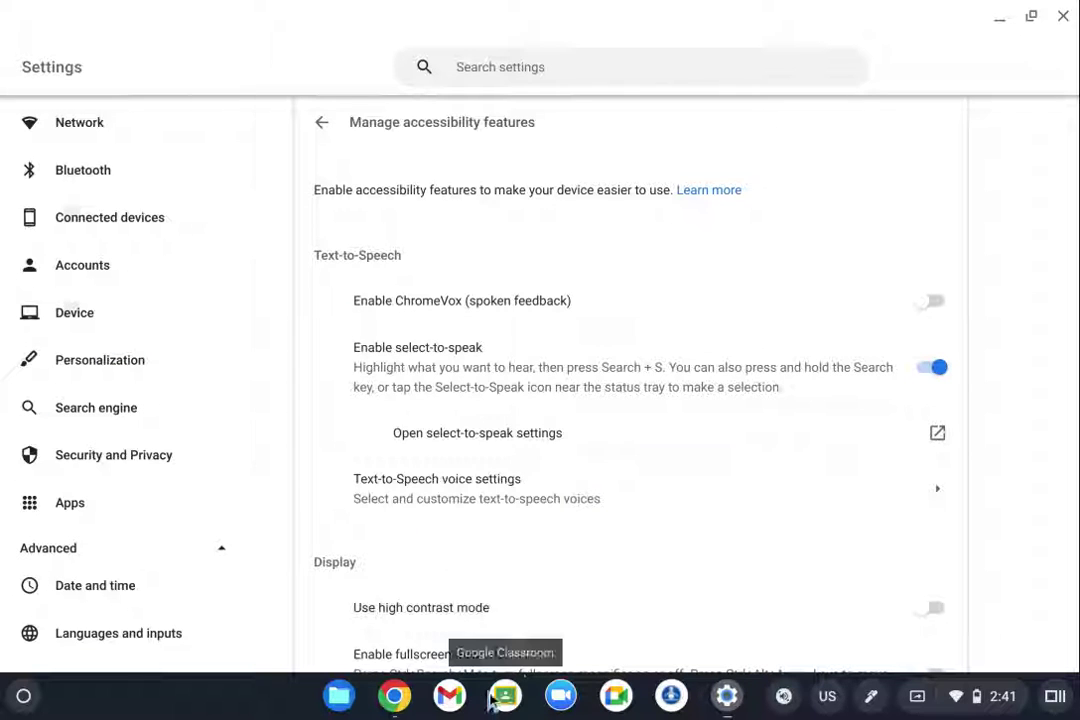
Switch back to the Gettysburg Address tab in Chrome.
left_click(396, 698)
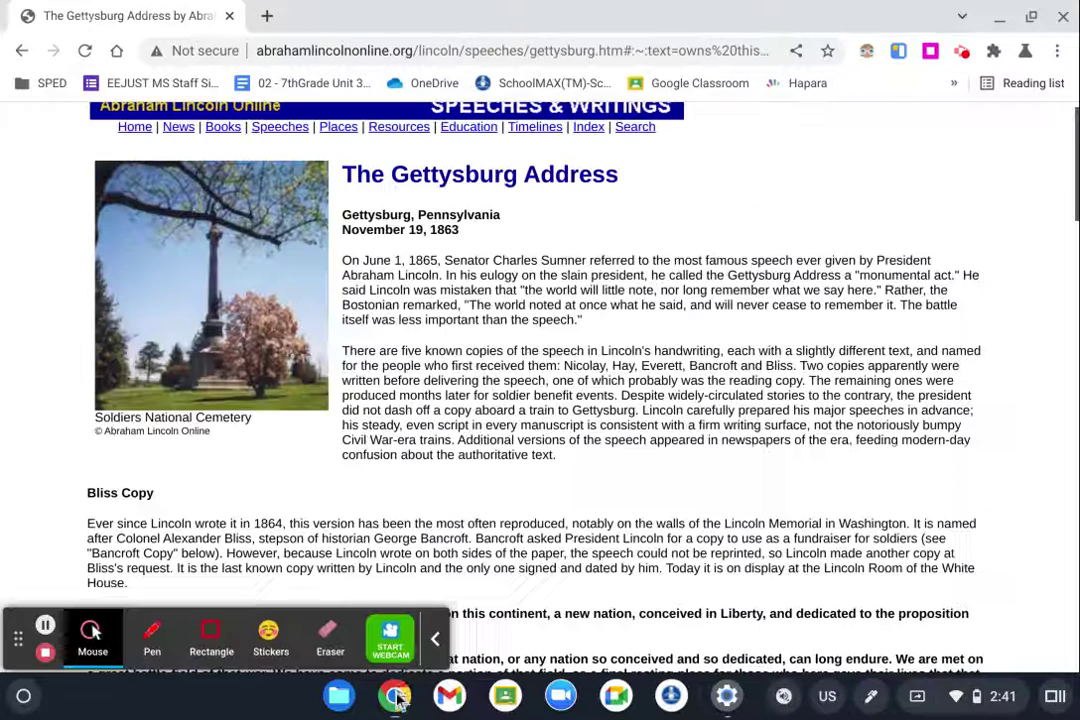
left_click(785, 698)
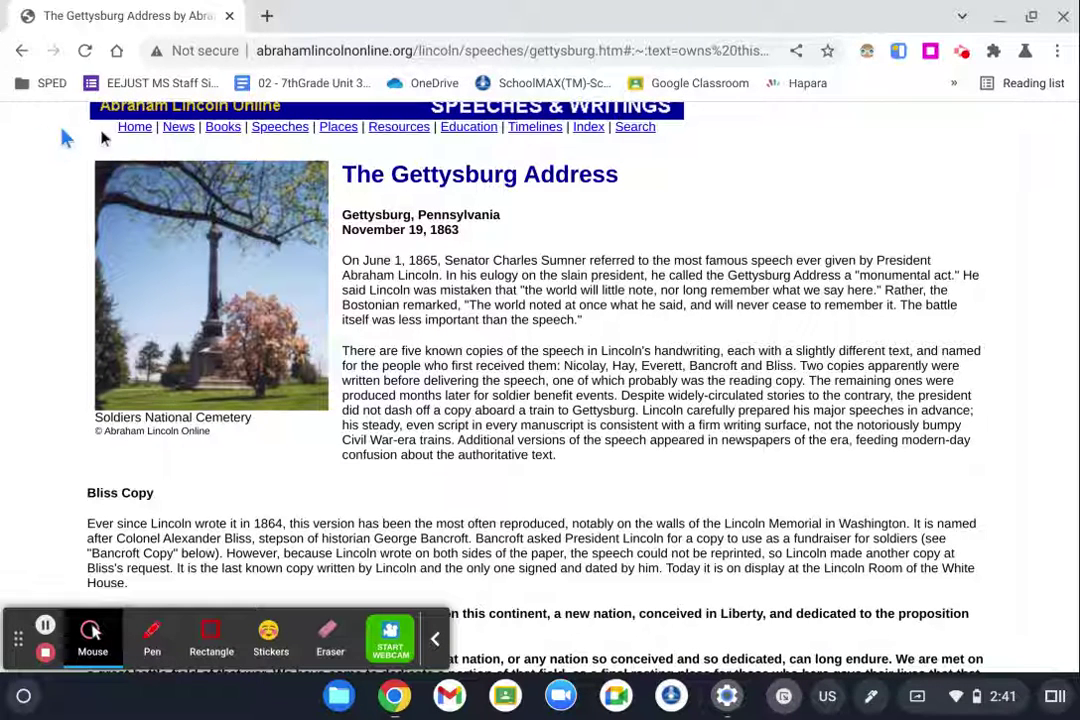
left_click_drag(335, 150, 1016, 487)
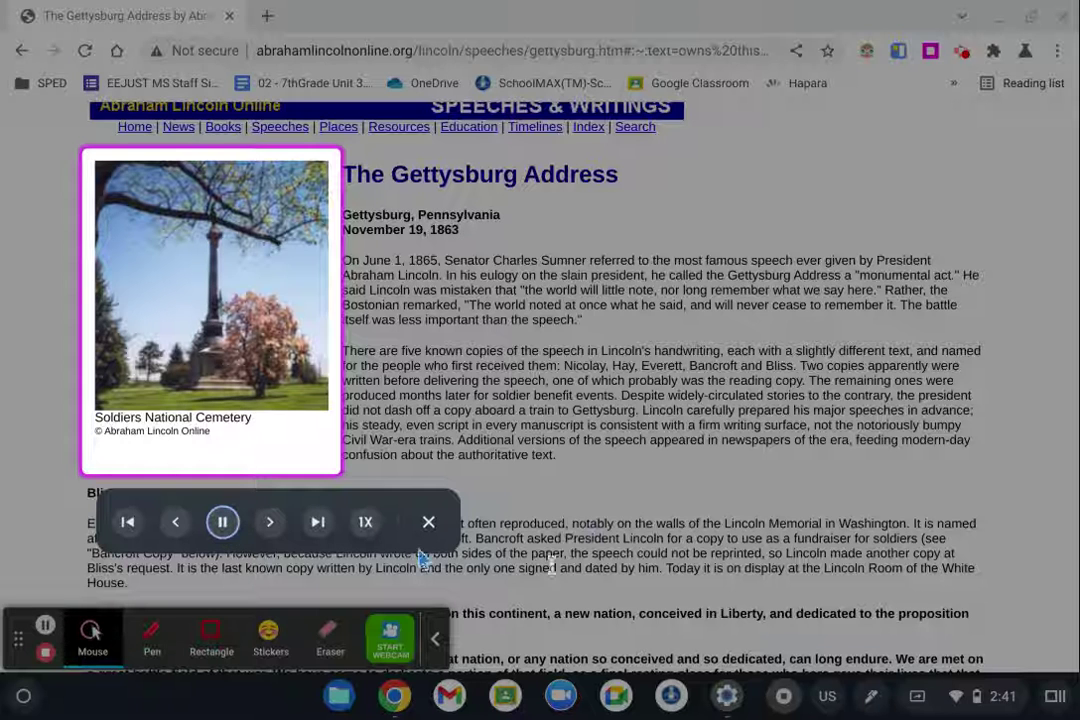
Select the Gettysburg Address heading and opening paragraphs, read them with select-to-speak, then pause and stop.
left_click(428, 521)
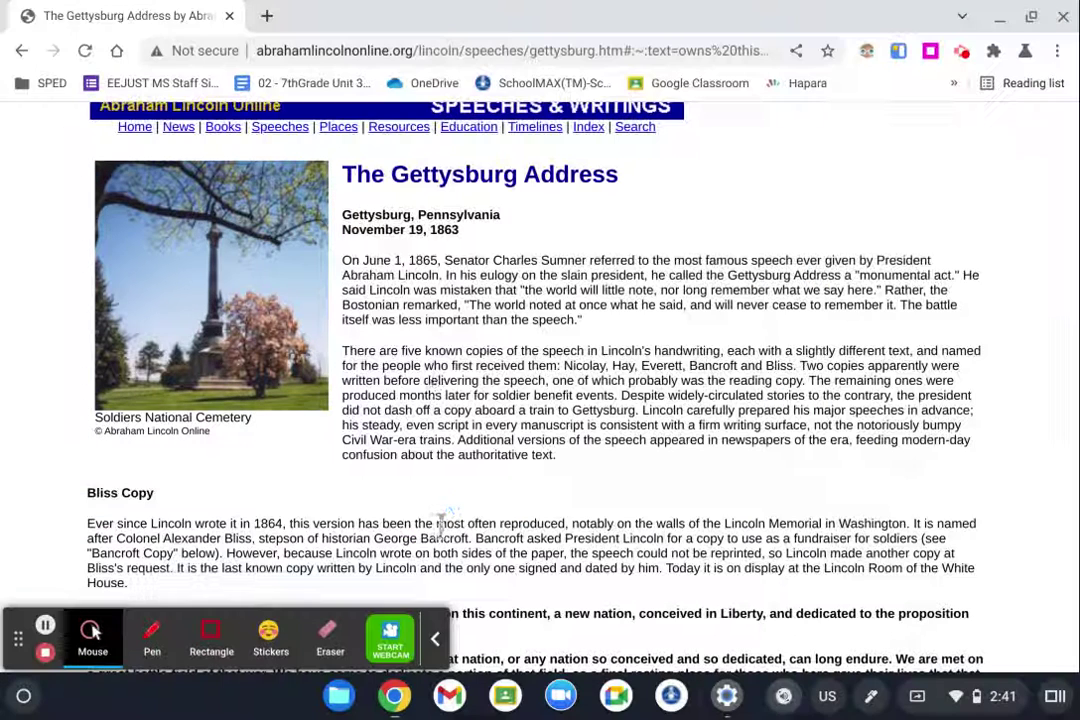
left_click(350, 165, "super")
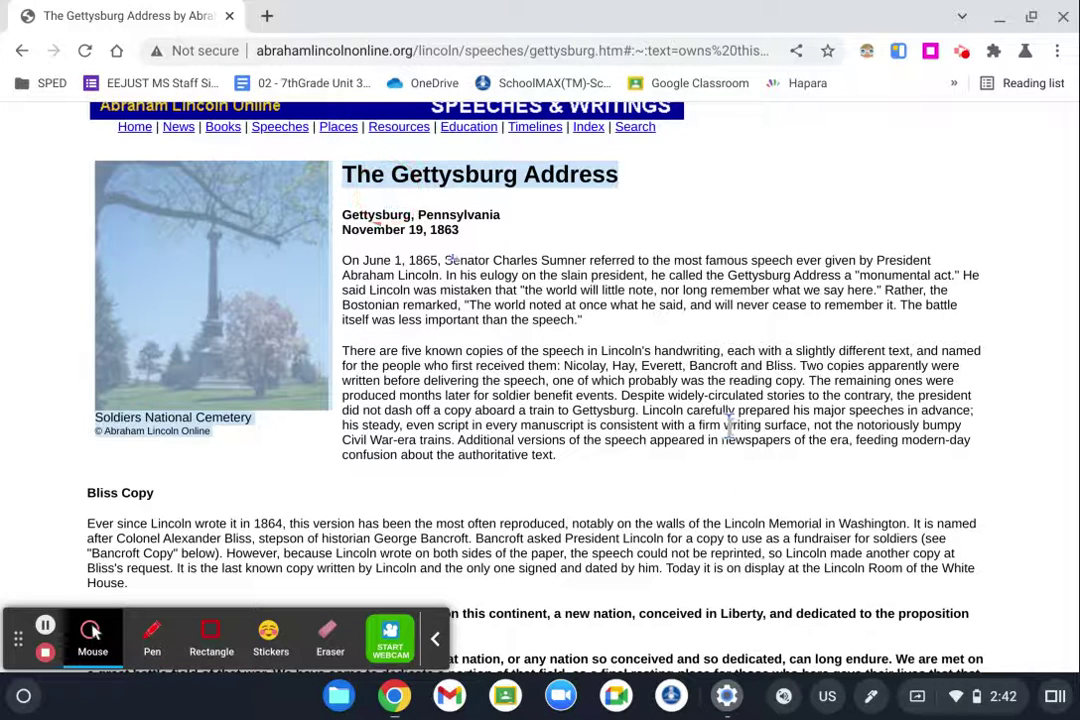
left_click_drag(350, 172, 721, 465)
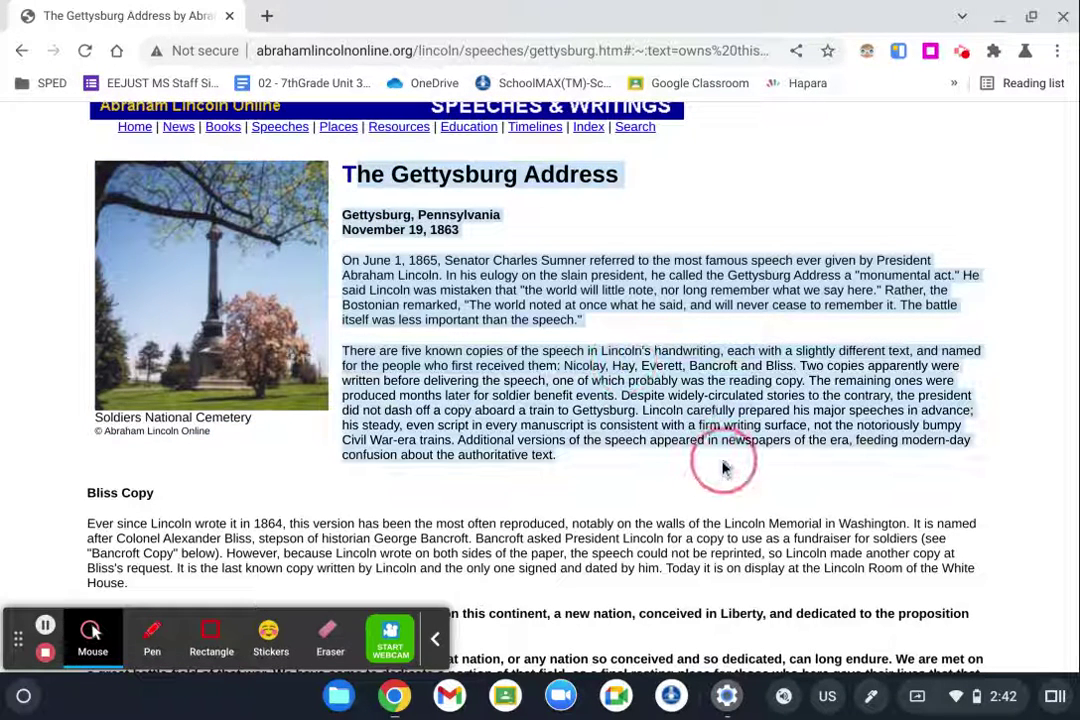
left_click(796, 704)
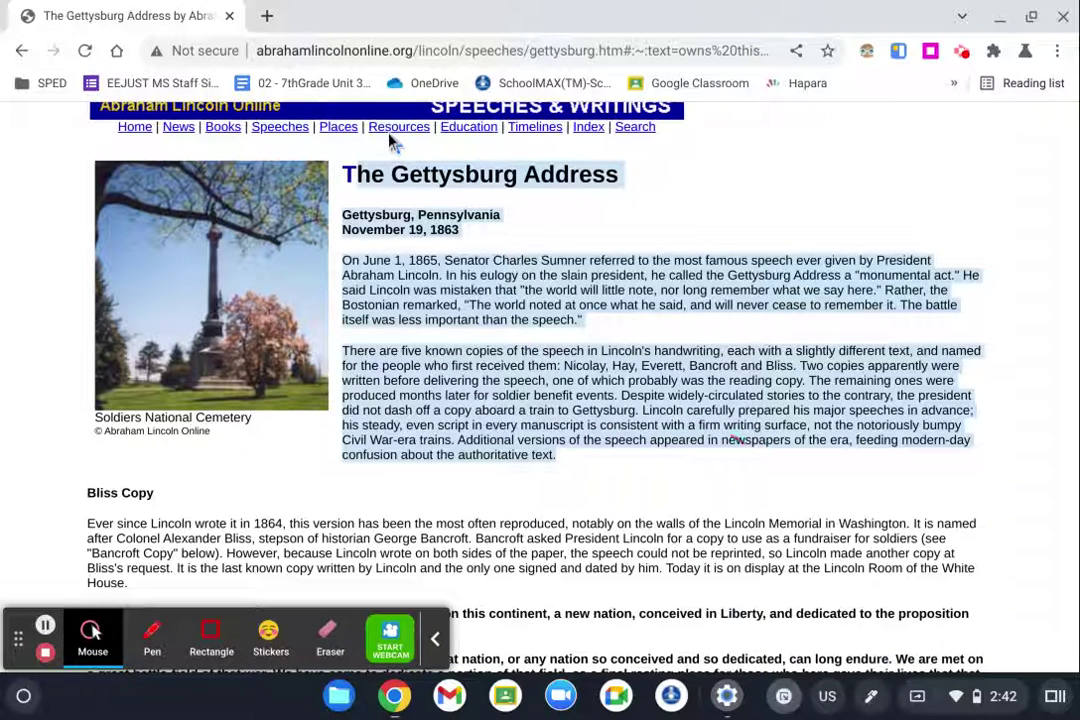
left_click_drag(331, 138, 993, 475)
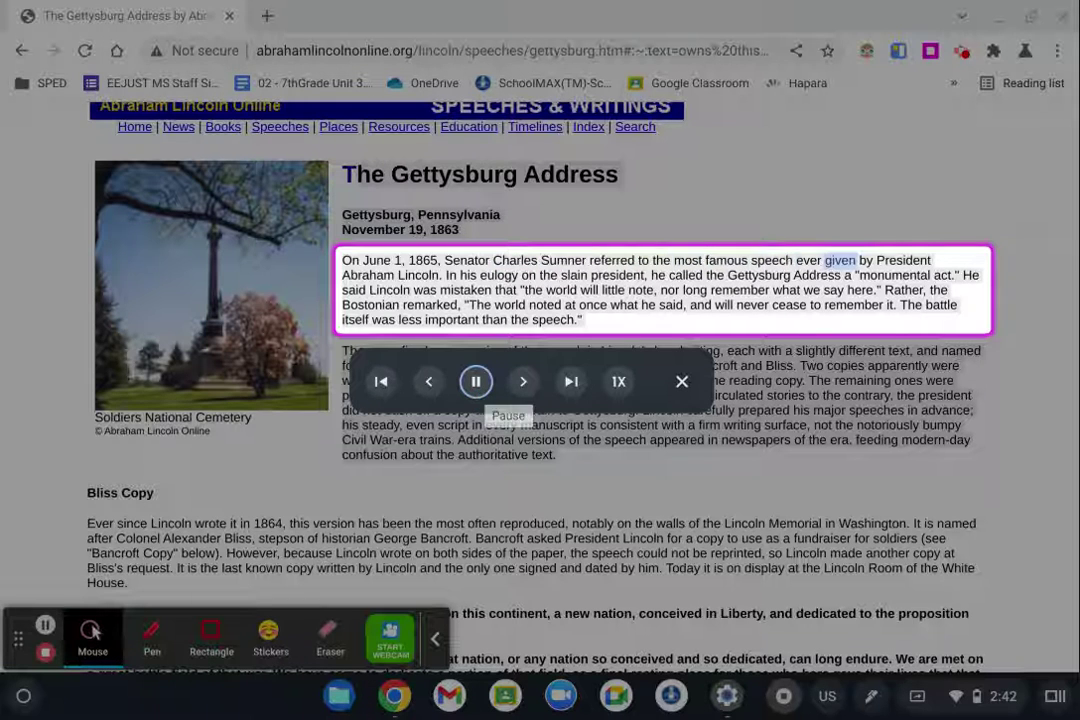
left_click(477, 388)
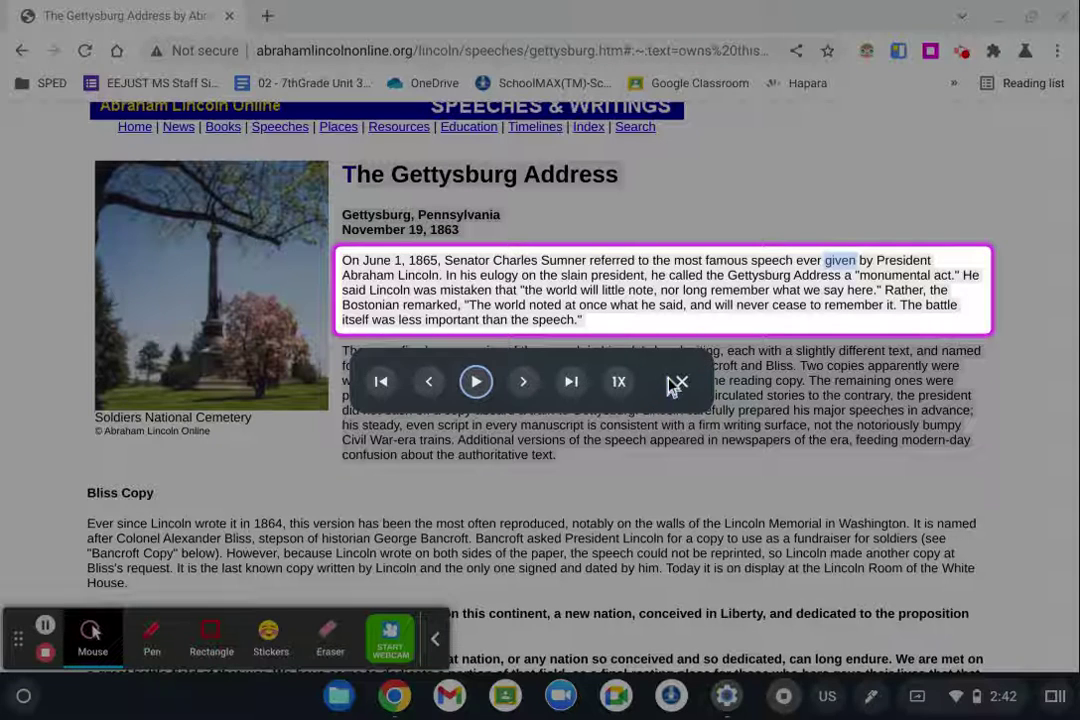
left_click(684, 381)
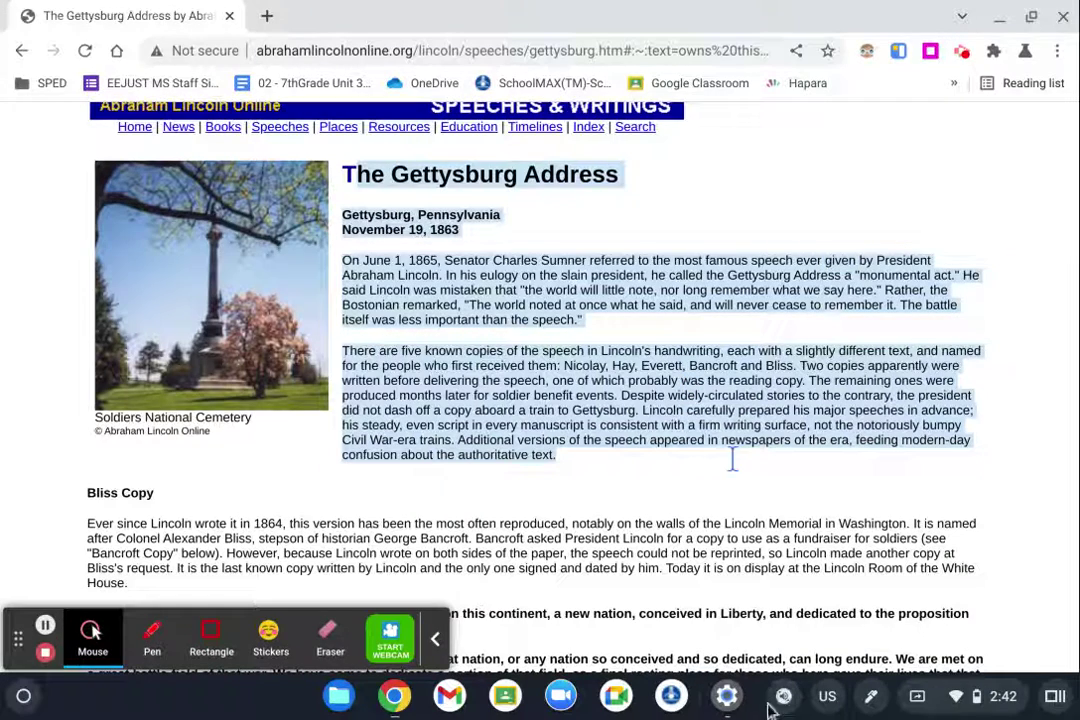
Return to Settings and open Chrome's appearance settings from the Display options.
left_click(730, 700)
scroll(600, 503, "down", 2)
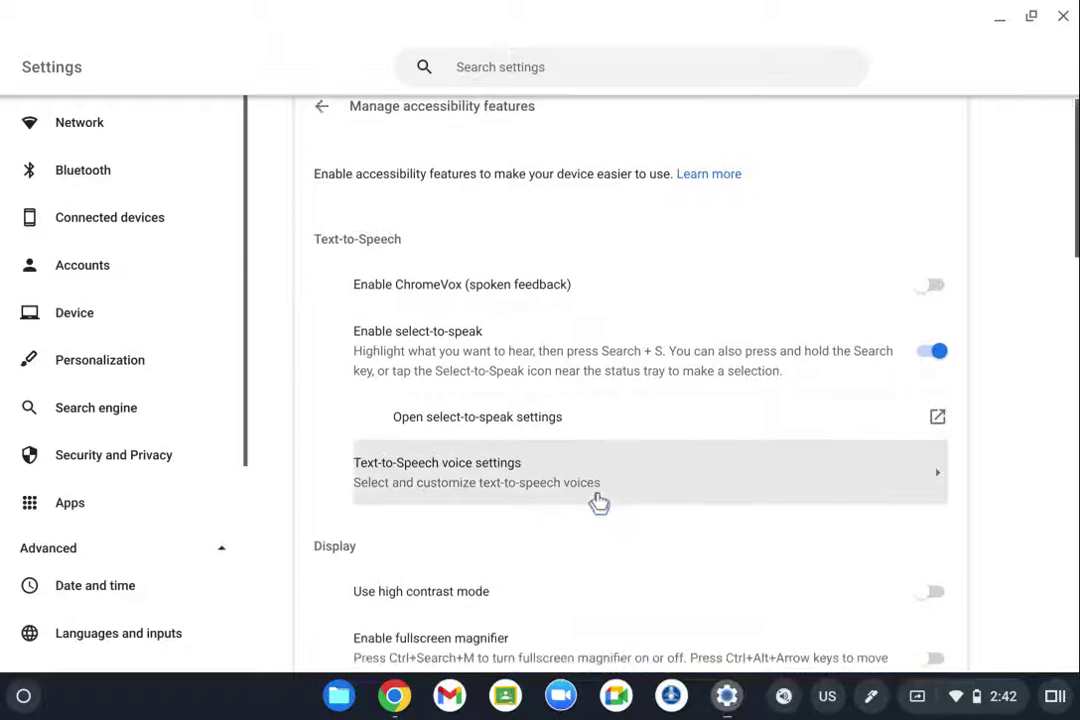
scroll(602, 507, "down", 3)
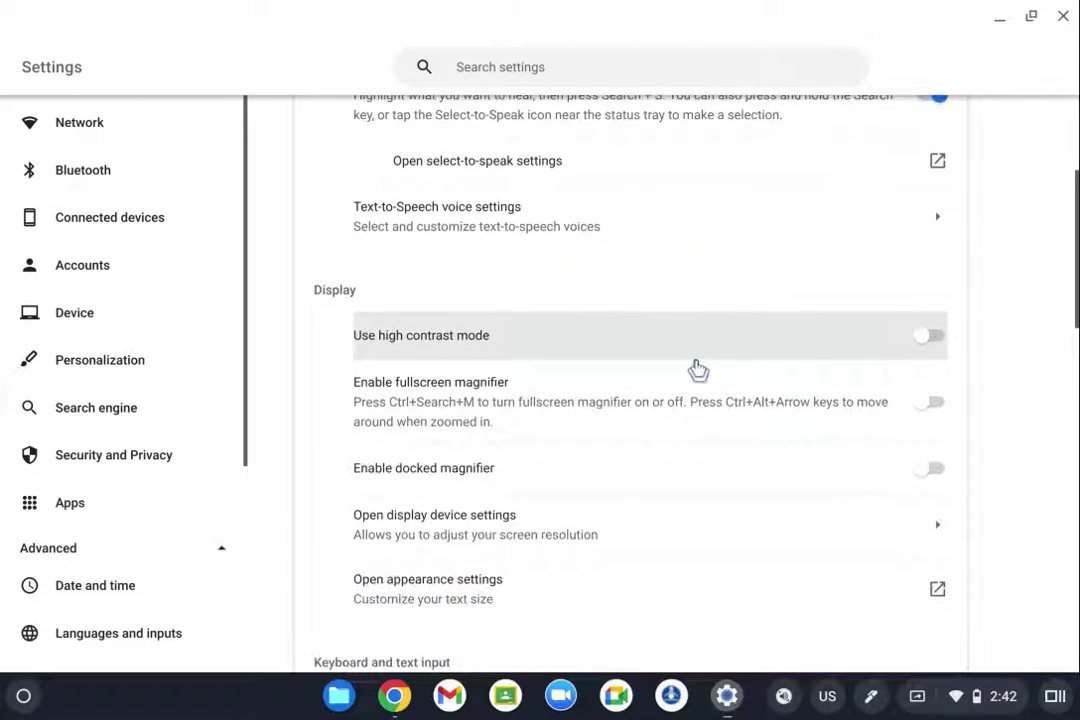
scroll(693, 376, "down", 2)
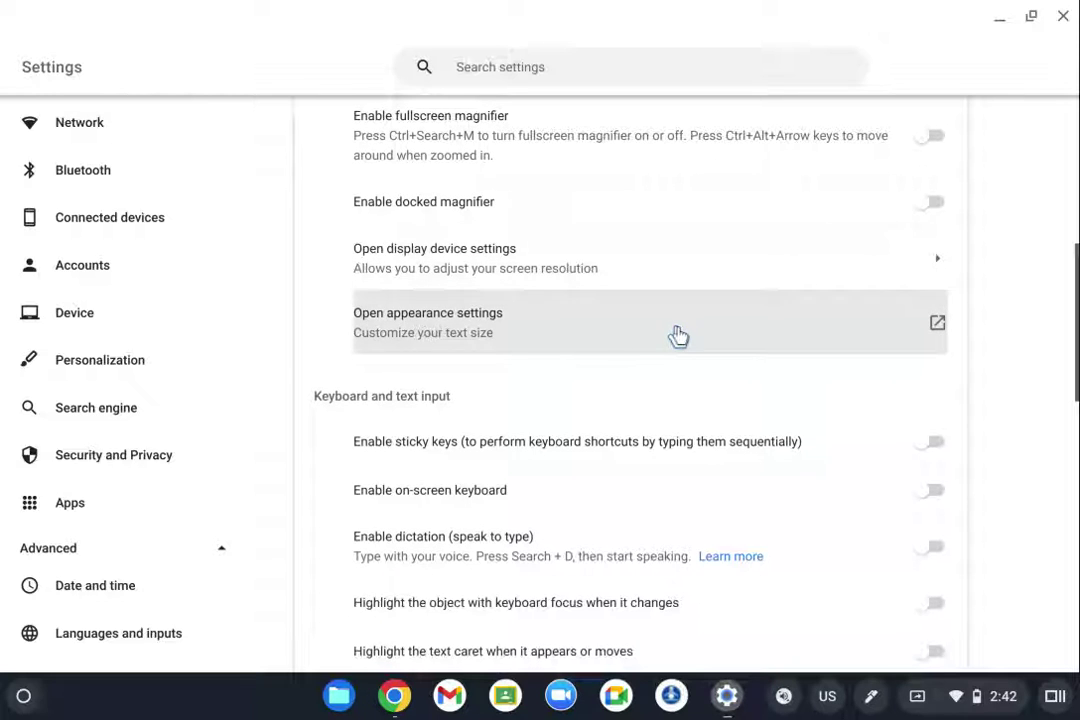
left_click(677, 335)
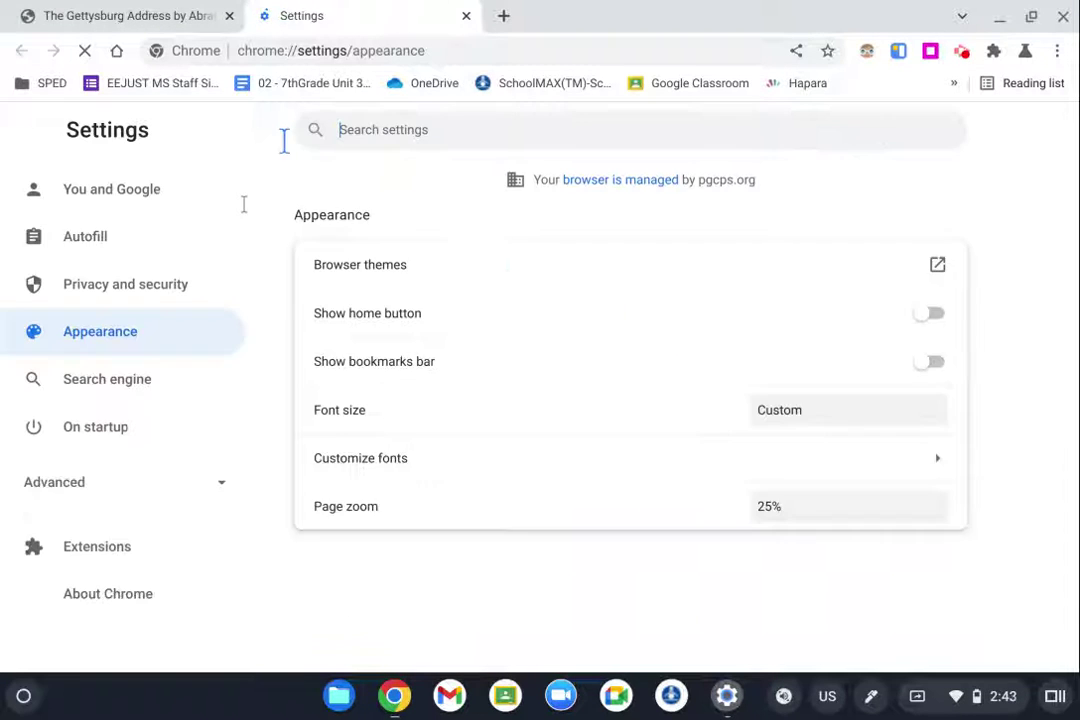
Try Very large font size, restore Medium (Recommended), then minimize Chrome.
scroll(790, 500, "down", 1)
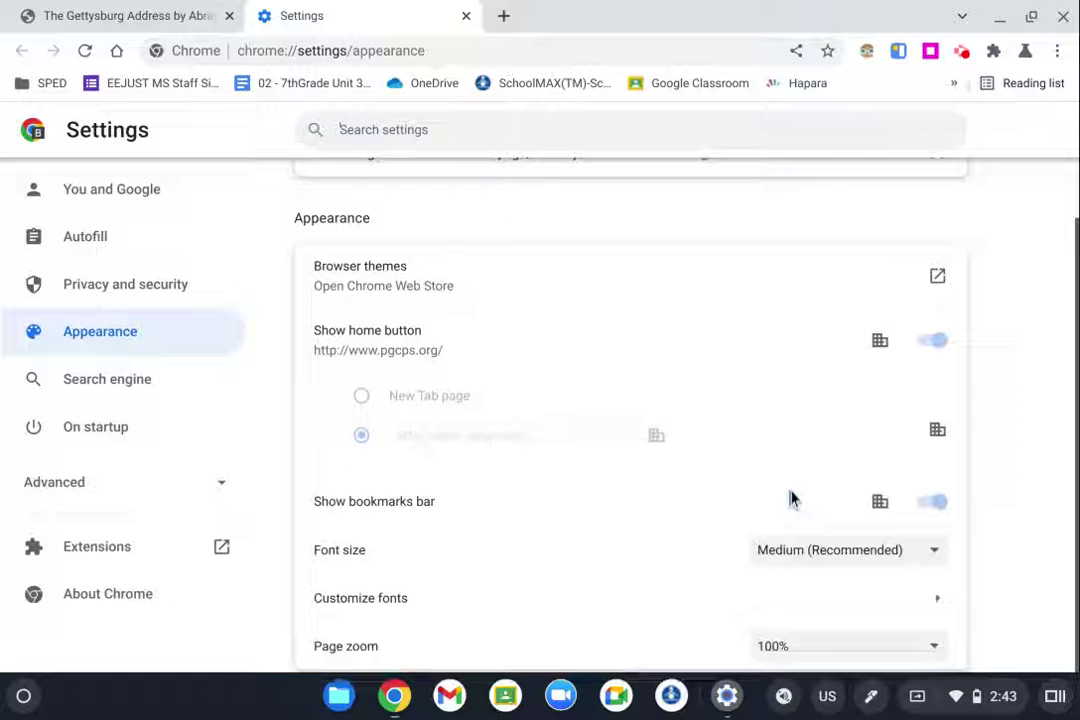
left_click(822, 558)
left_click(832, 516)
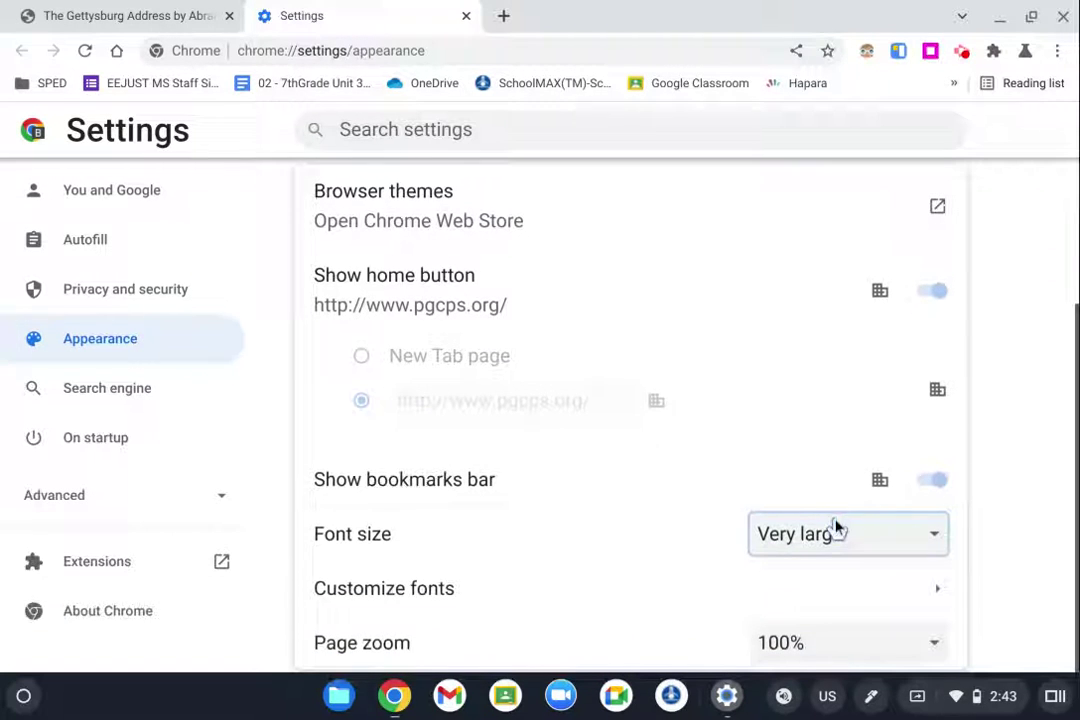
left_click(833, 538)
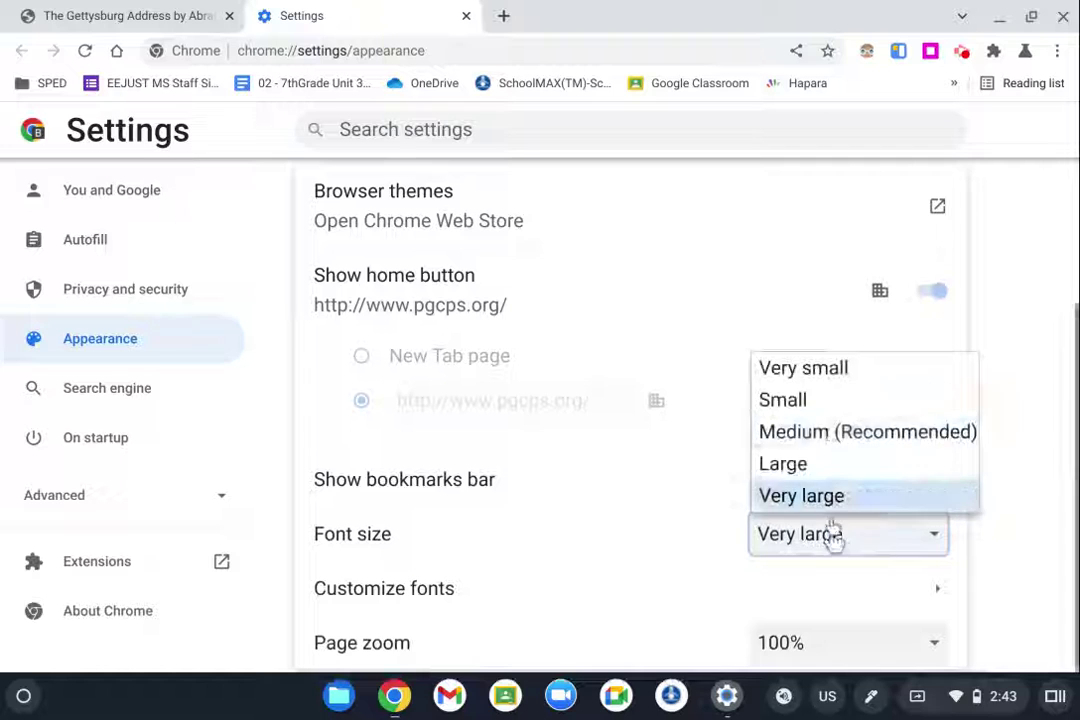
left_click(822, 432)
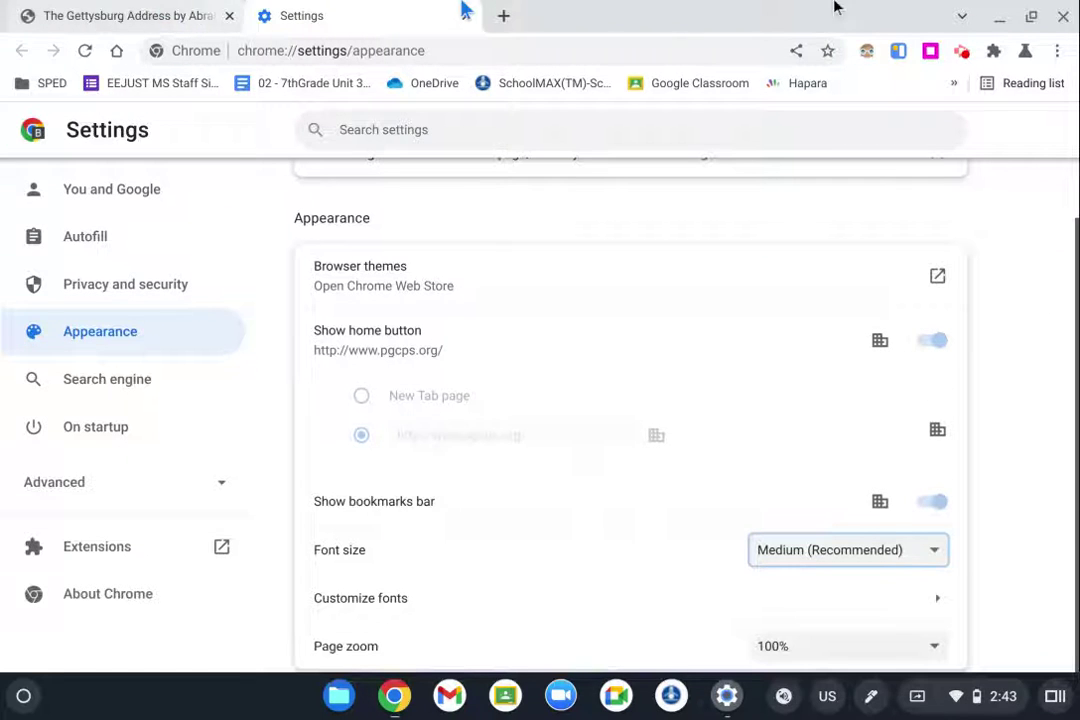
left_click(999, 16)
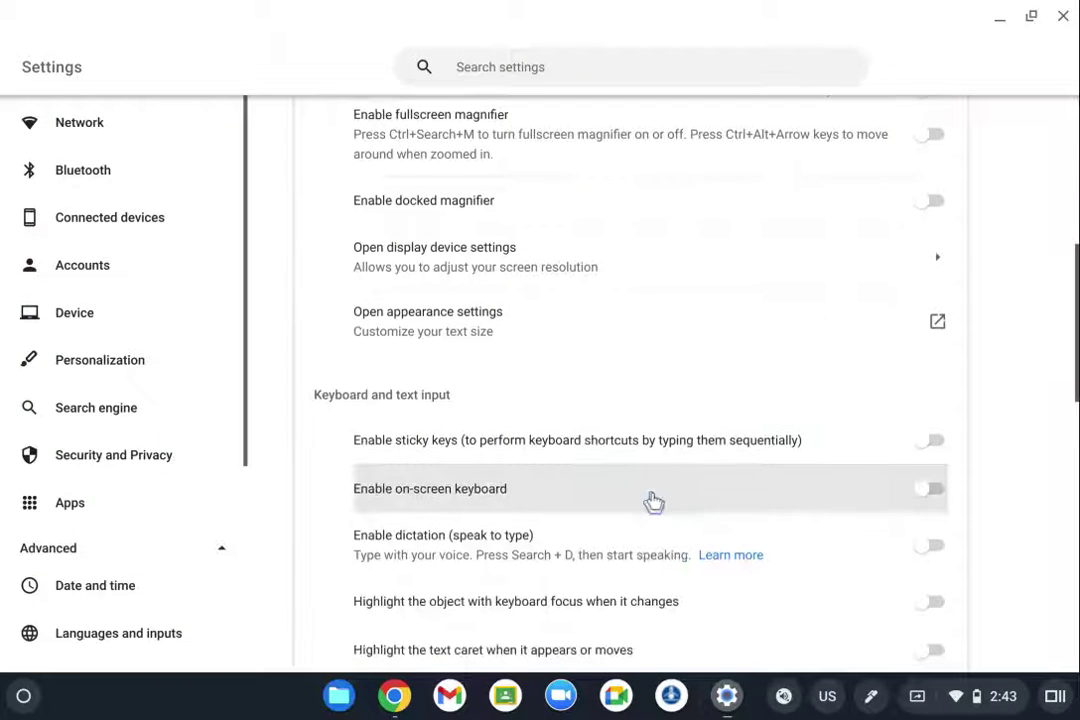
Try a bigger Magenta cursor, then restore Black (default) and turn off the large cursor.
scroll(700, 450, "down", 2)
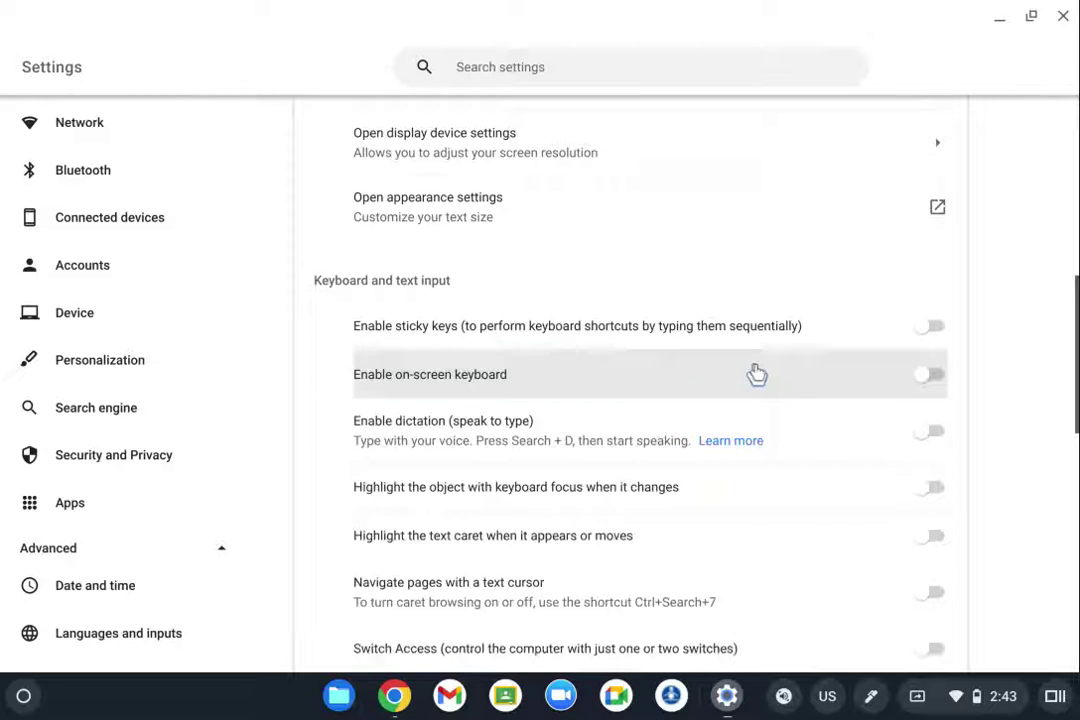
scroll(755, 370, "down", 2)
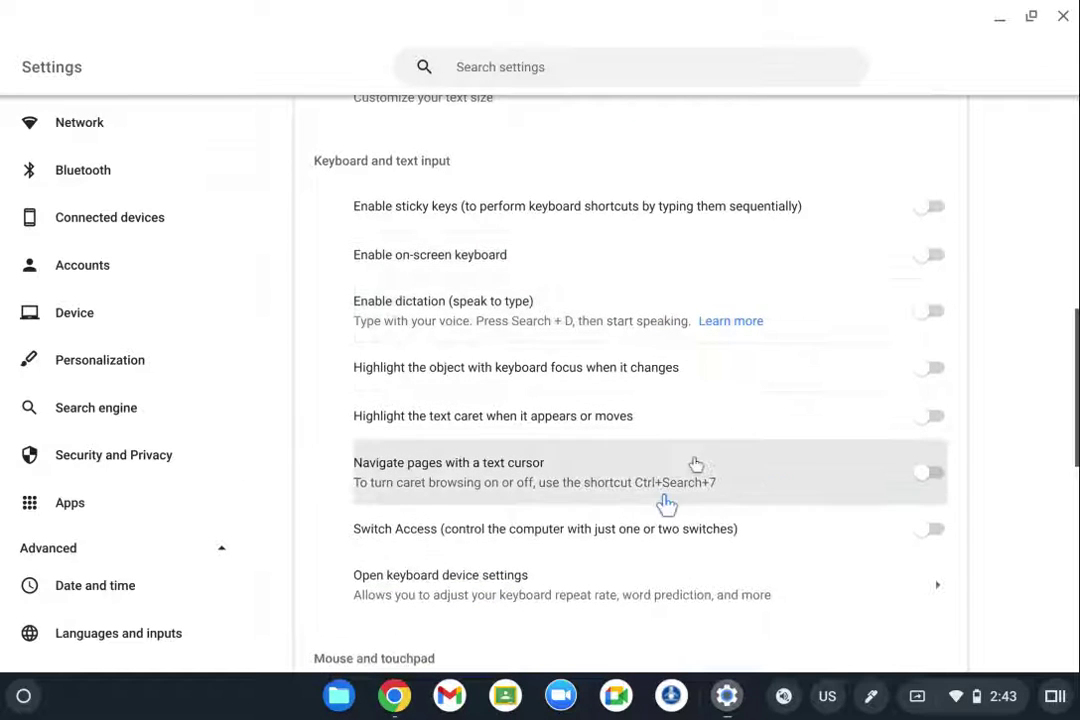
scroll(645, 390, "down", 10)
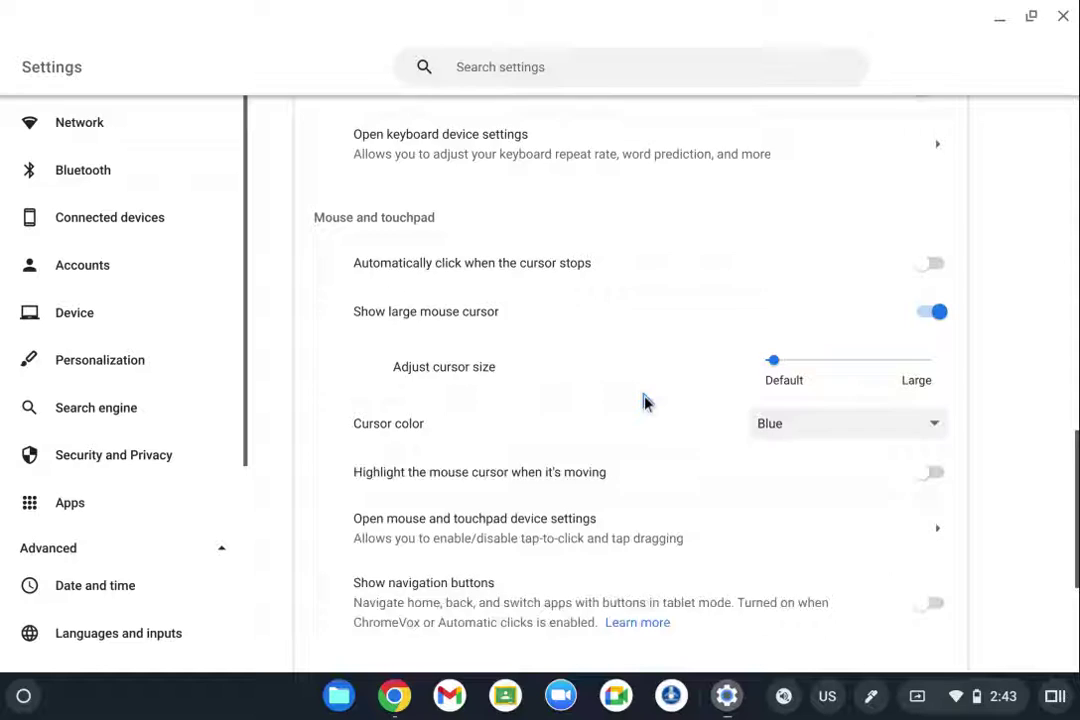
scroll(648, 402, "up", 1)
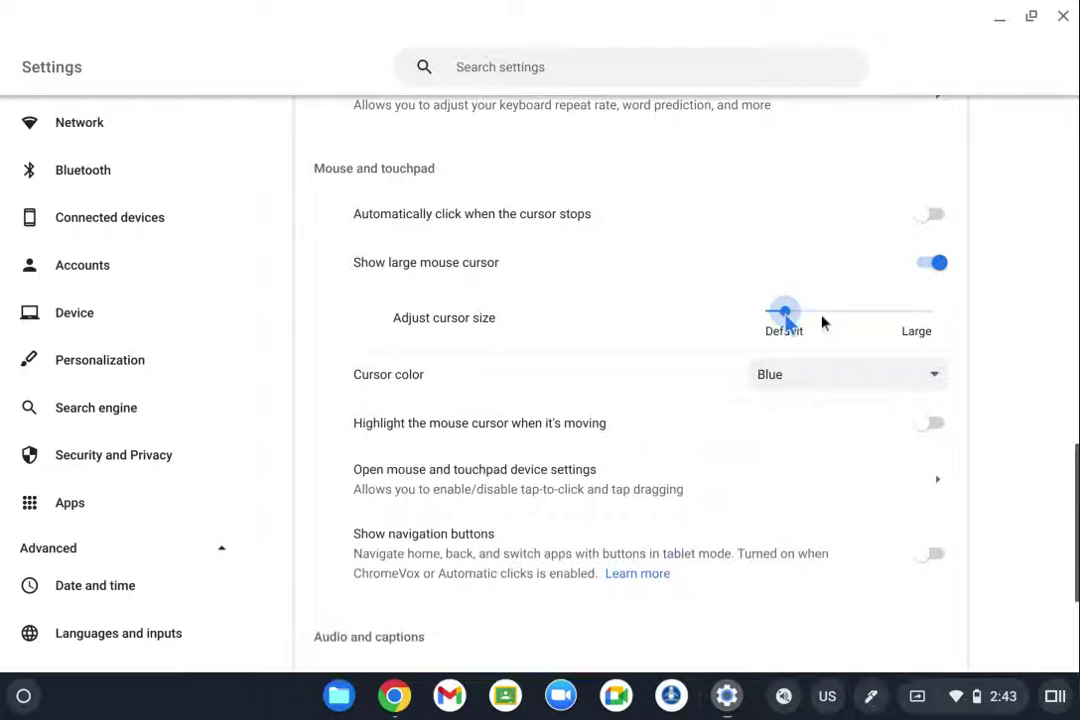
left_click_drag(784, 313, 813, 313)
left_click(812, 376)
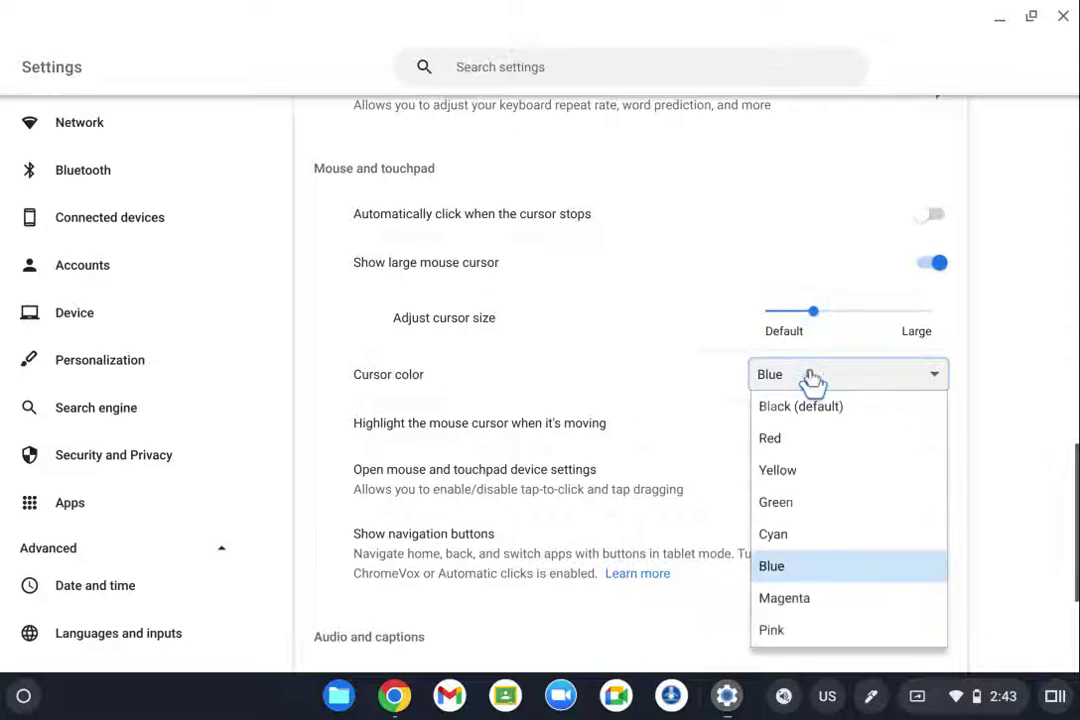
left_click(842, 599)
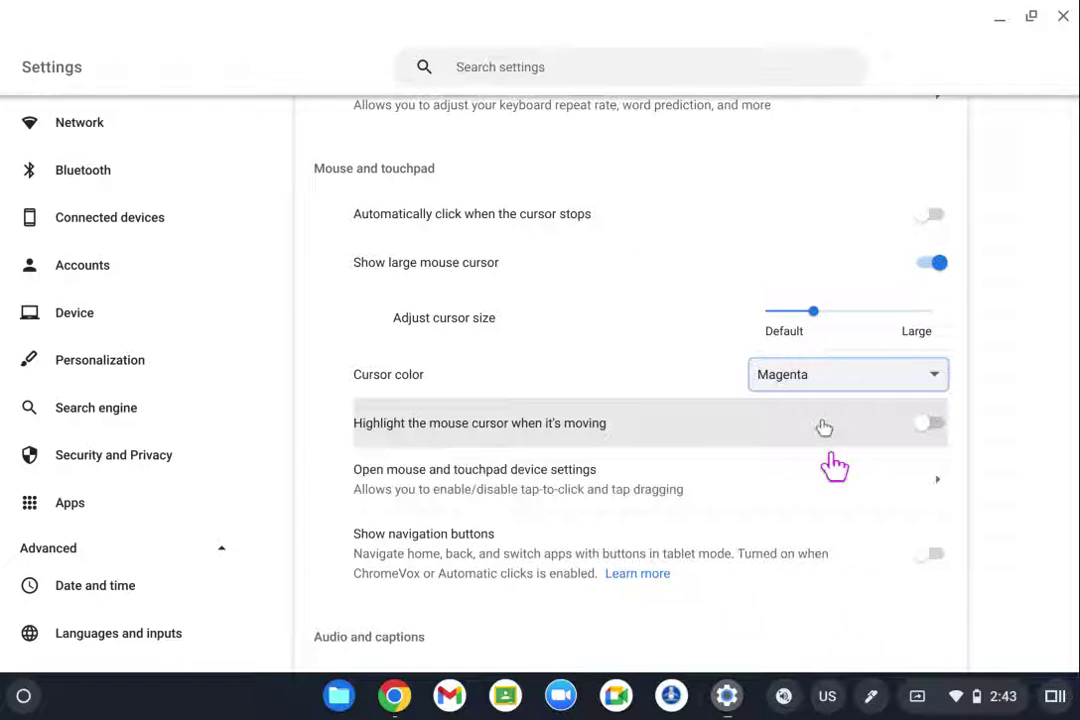
left_click(783, 376)
left_click(808, 408)
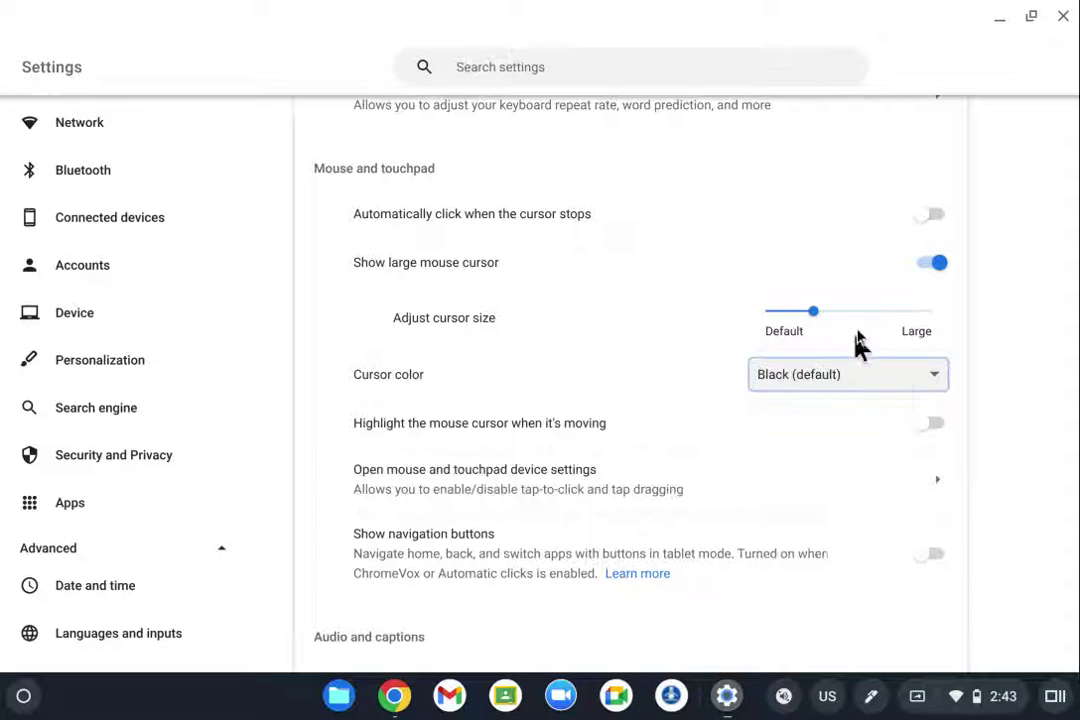
left_click(933, 262)
Turn on 'Highlight the mouse cursor when it's moving', leaving automatic clicking off.
scroll(957, 306, "up", 2)
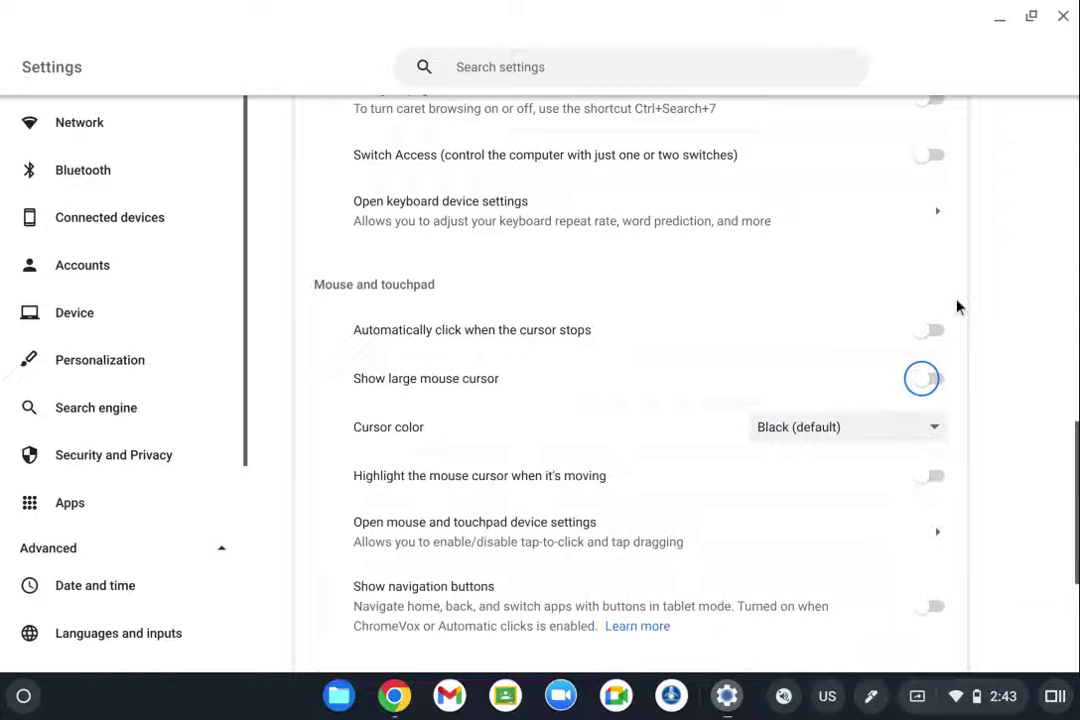
scroll(957, 306, "up", 6)
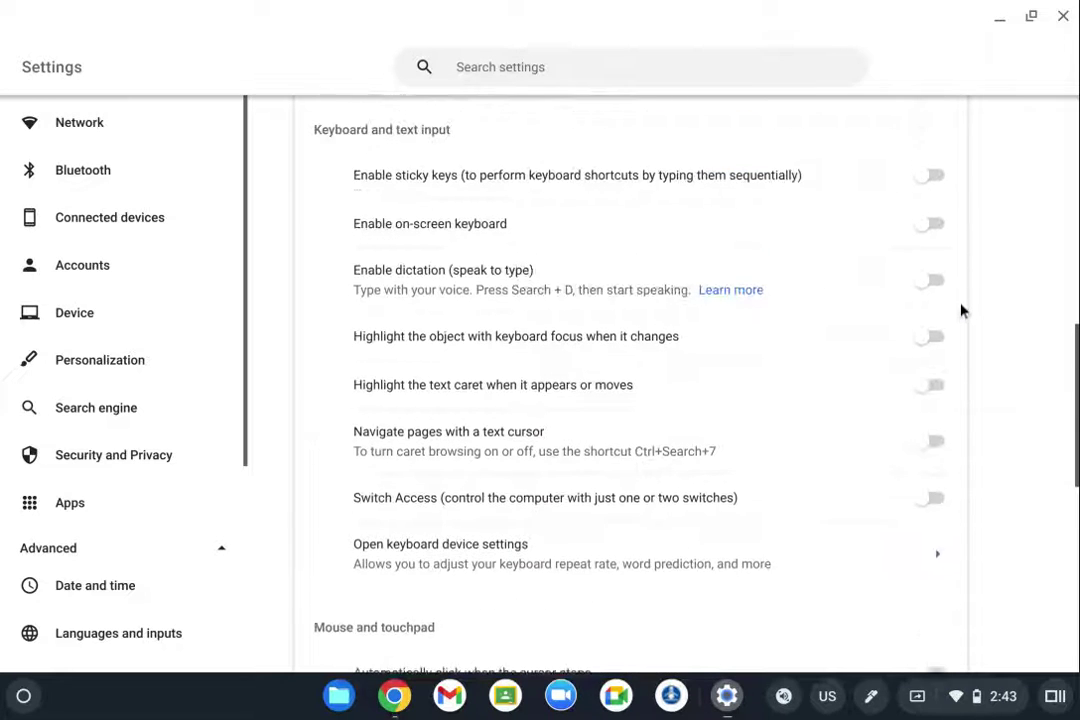
scroll(962, 311, "up", 1)
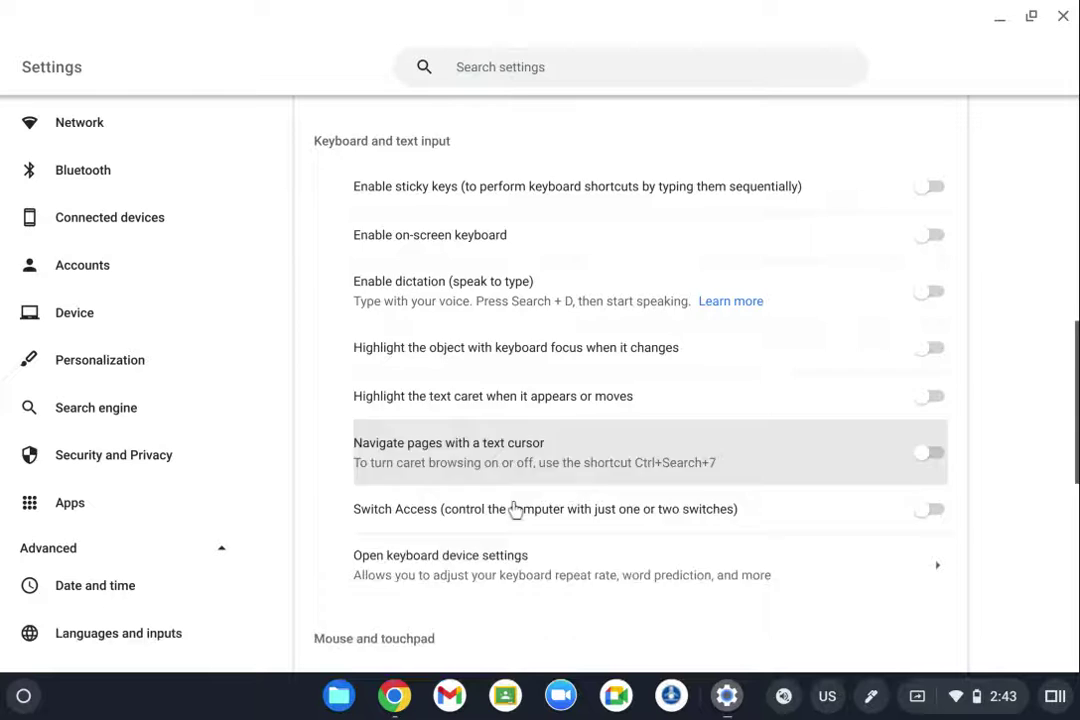
scroll(687, 525, "down", 8)
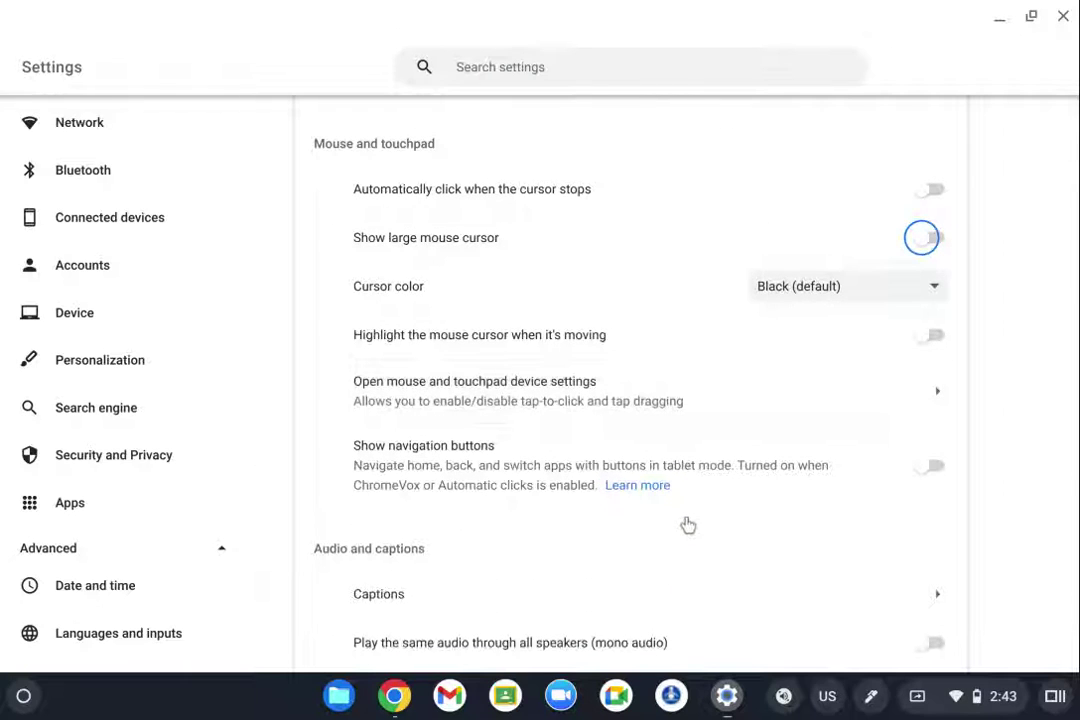
scroll(687, 525, "up", 12)
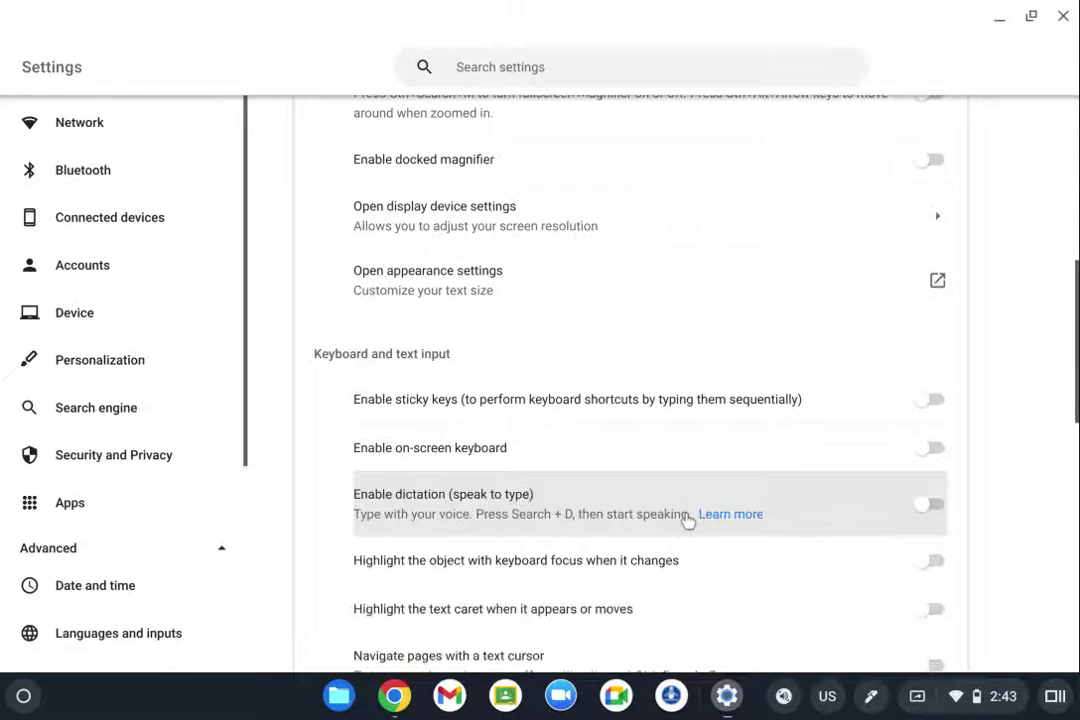
scroll(686, 520, "up", 7)
scroll(686, 520, "down", 20)
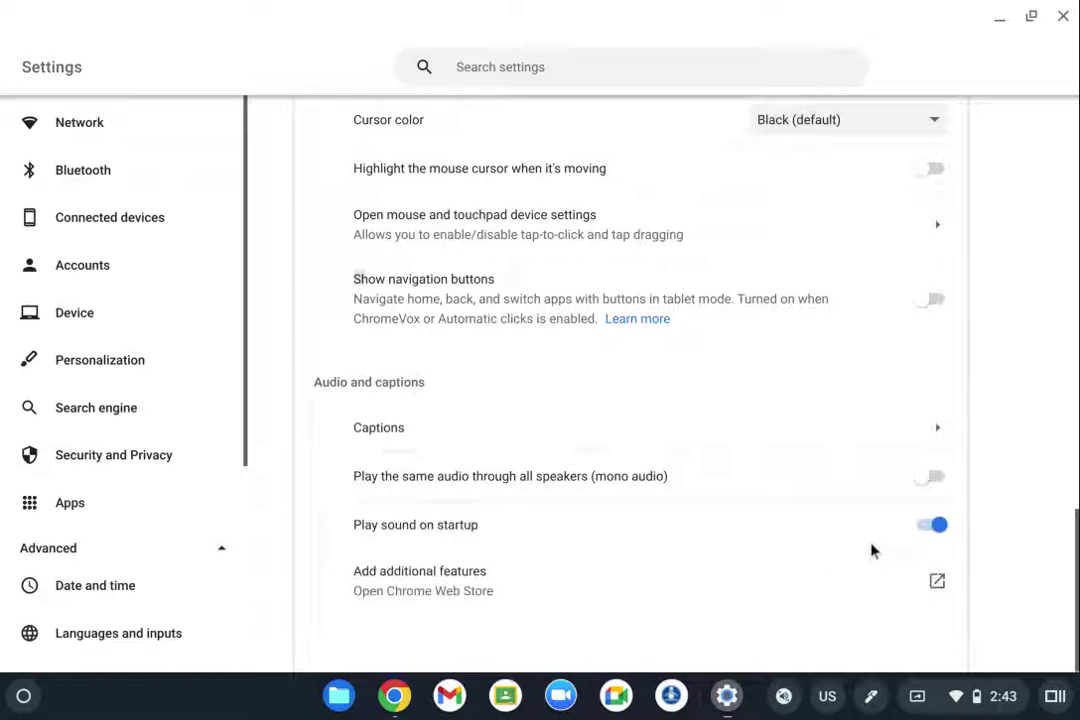
scroll(935, 330, "up", 2)
left_click(930, 251)
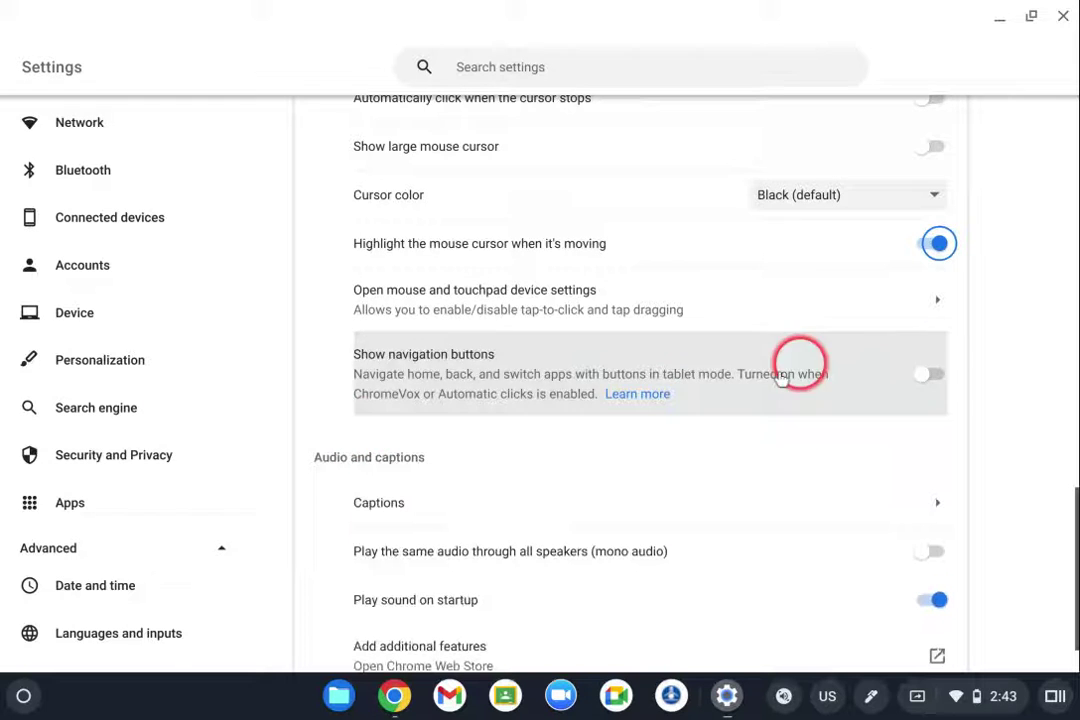
Scroll back up the settings page toward the Display section.
scroll(889, 429, "up", 2)
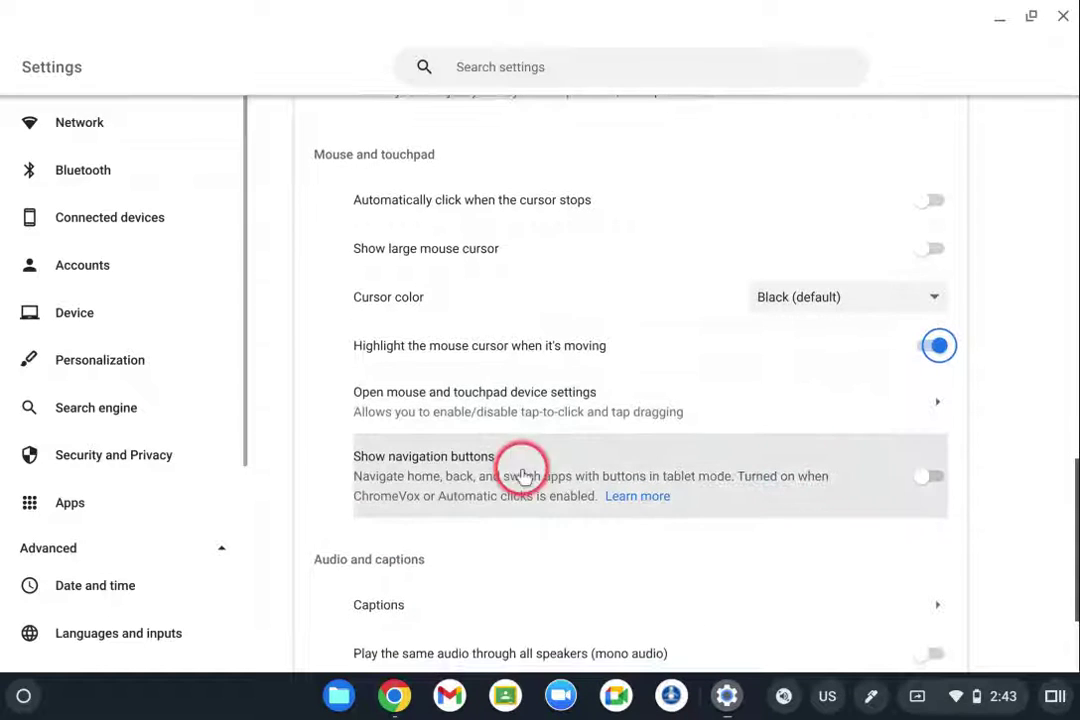
scroll(520, 470, "up", 3)
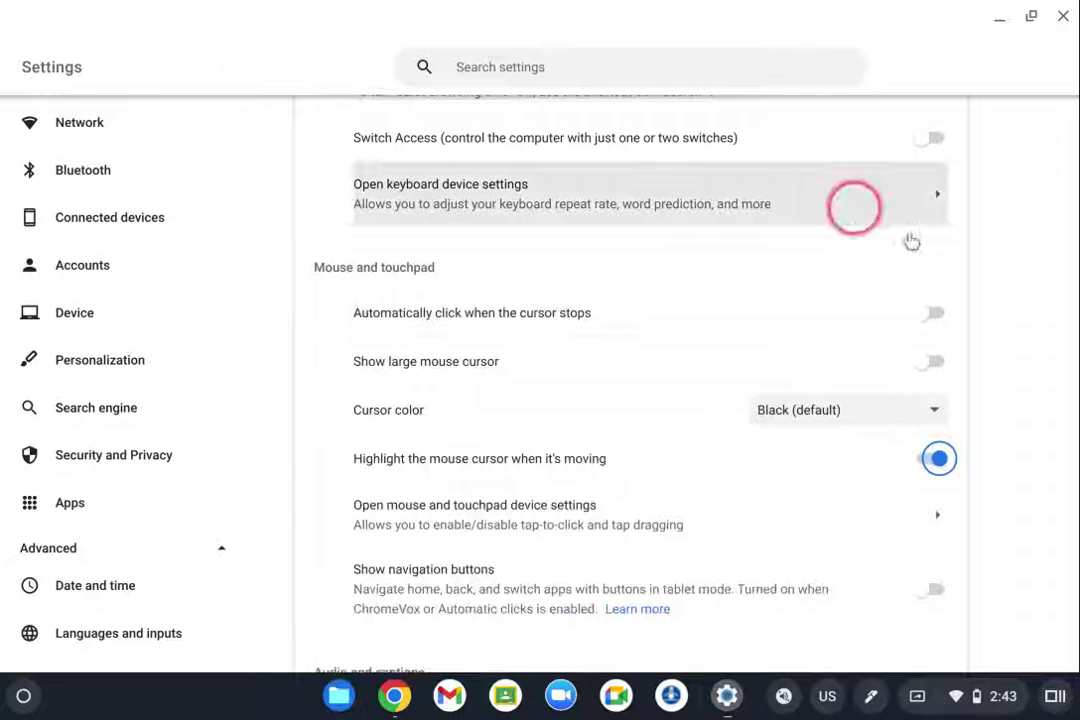
scroll(1053, 299, "up", 3)
scroll(1053, 299, "up", 4)
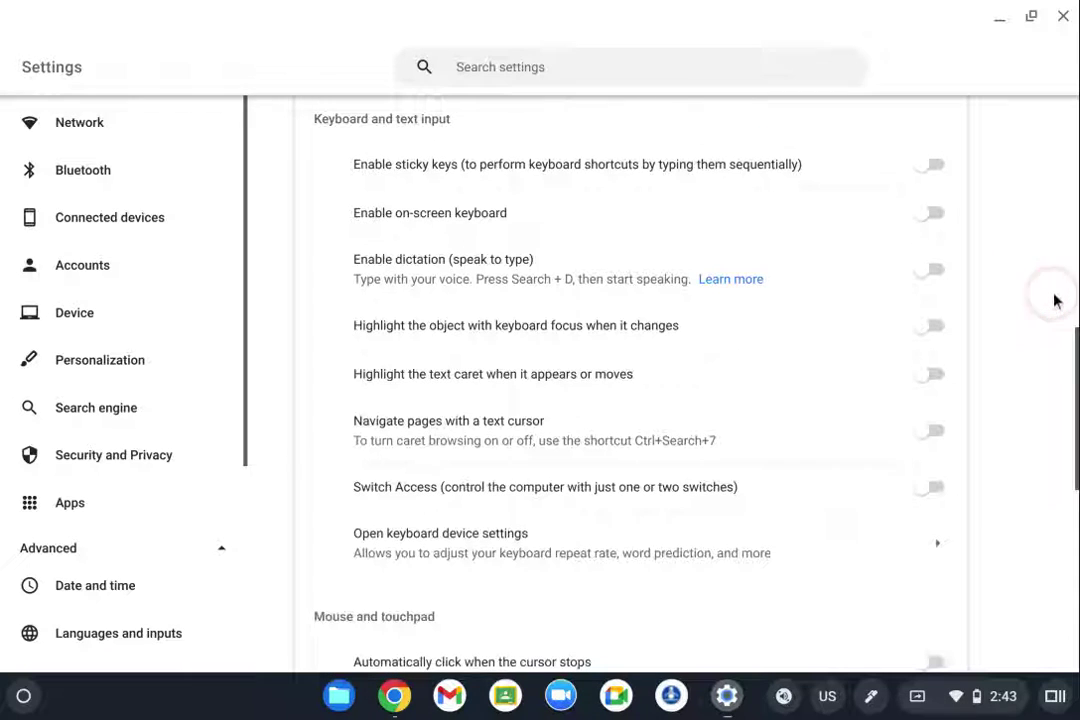
scroll(1053, 299, "down", 1)
scroll(1055, 300, "up", 4)
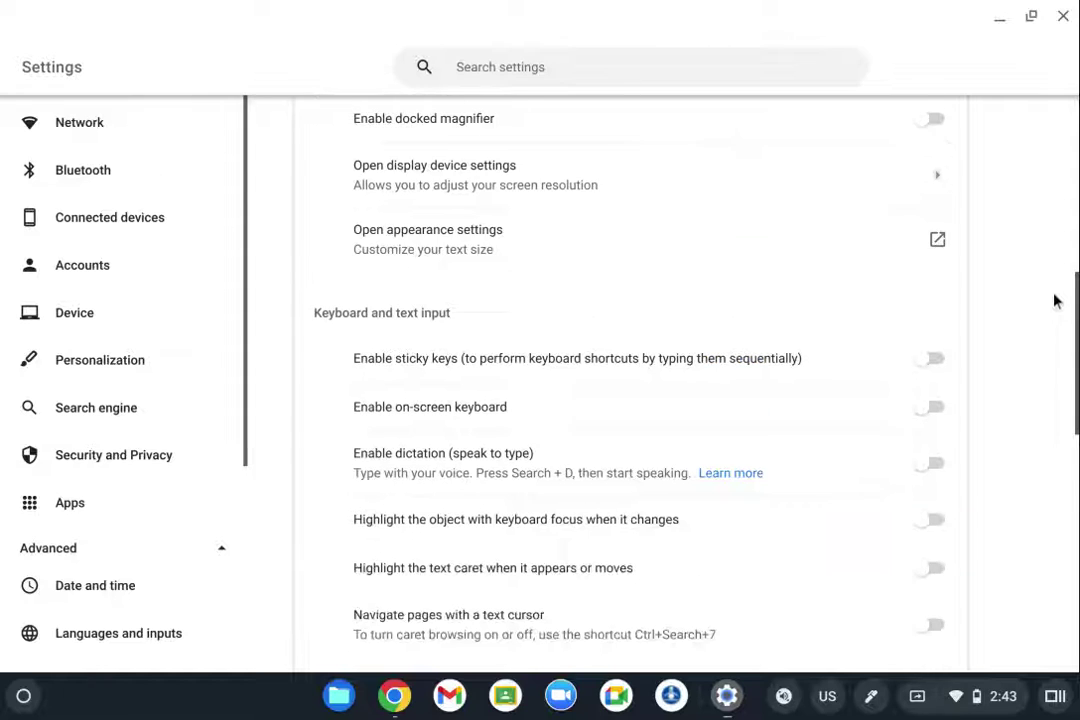
scroll(1055, 300, "up", 5)
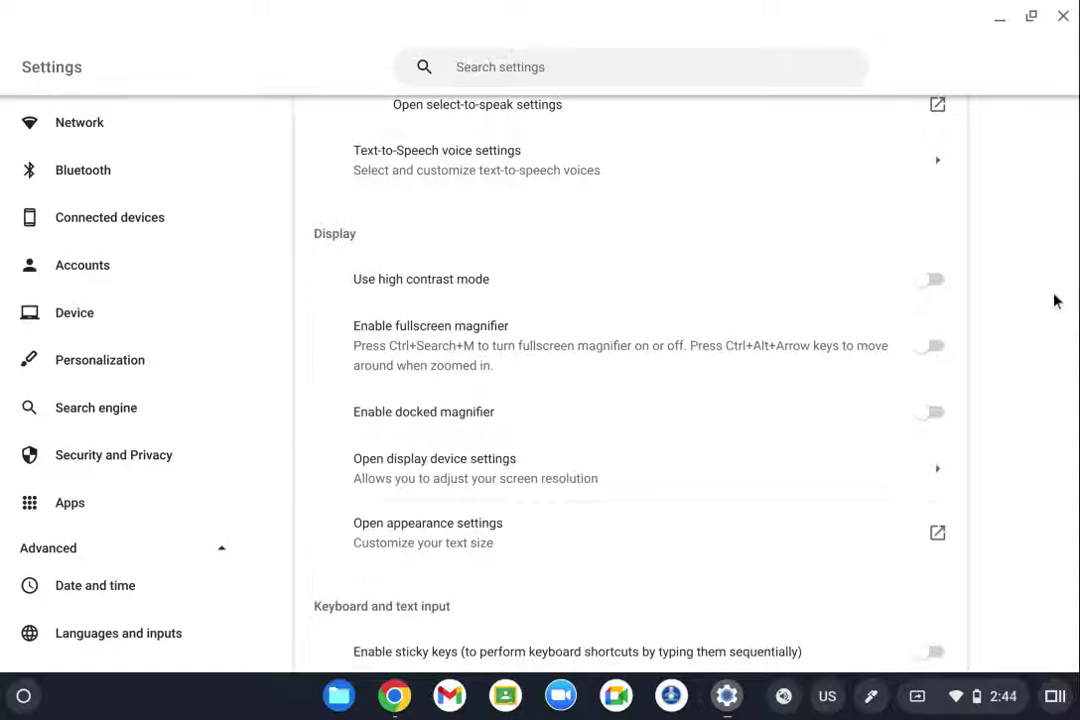
scroll(1054, 301, "down", 1)
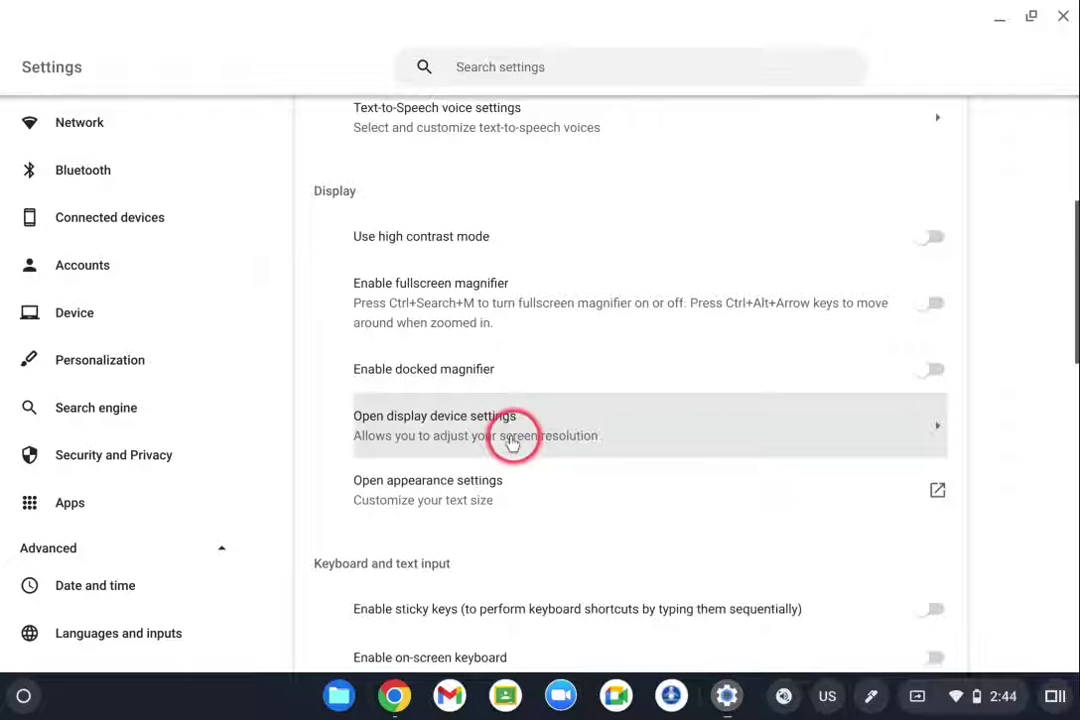
In display device settings, try the Display size slider at smallest and largest, then toggle Night Light on and off.
left_click(500, 438)
mouse_move(880, 272)
left_click_drag(880, 272, 730, 263)
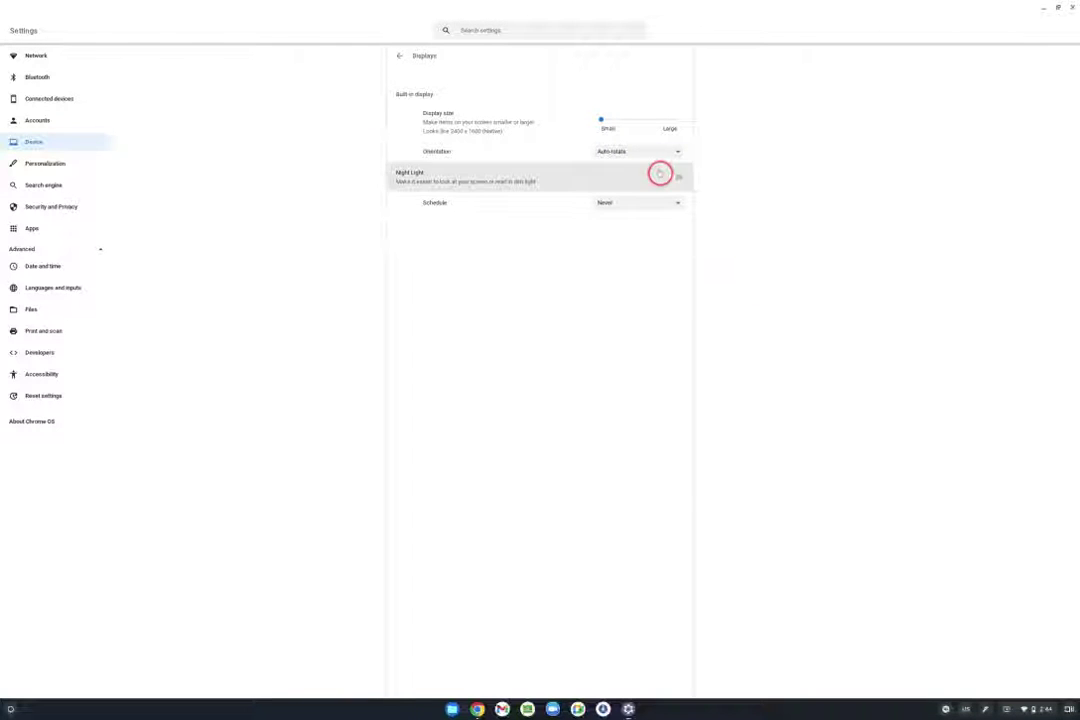
left_click_drag(622, 124, 714, 121)
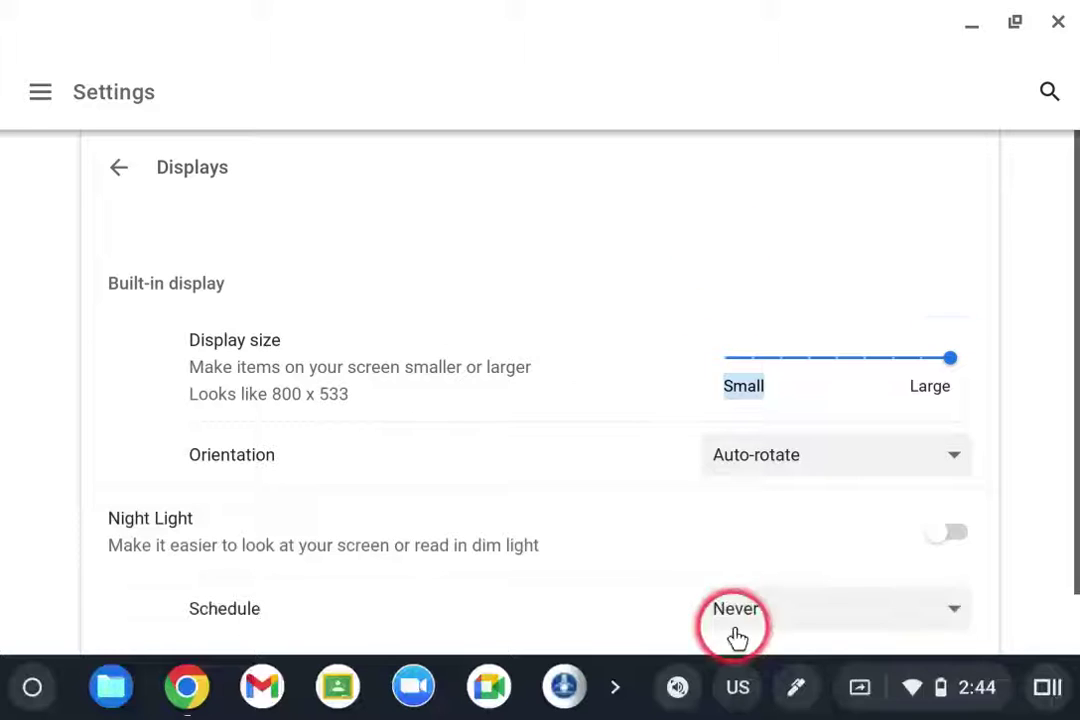
scroll(844, 540, "down", 1)
left_click(917, 443)
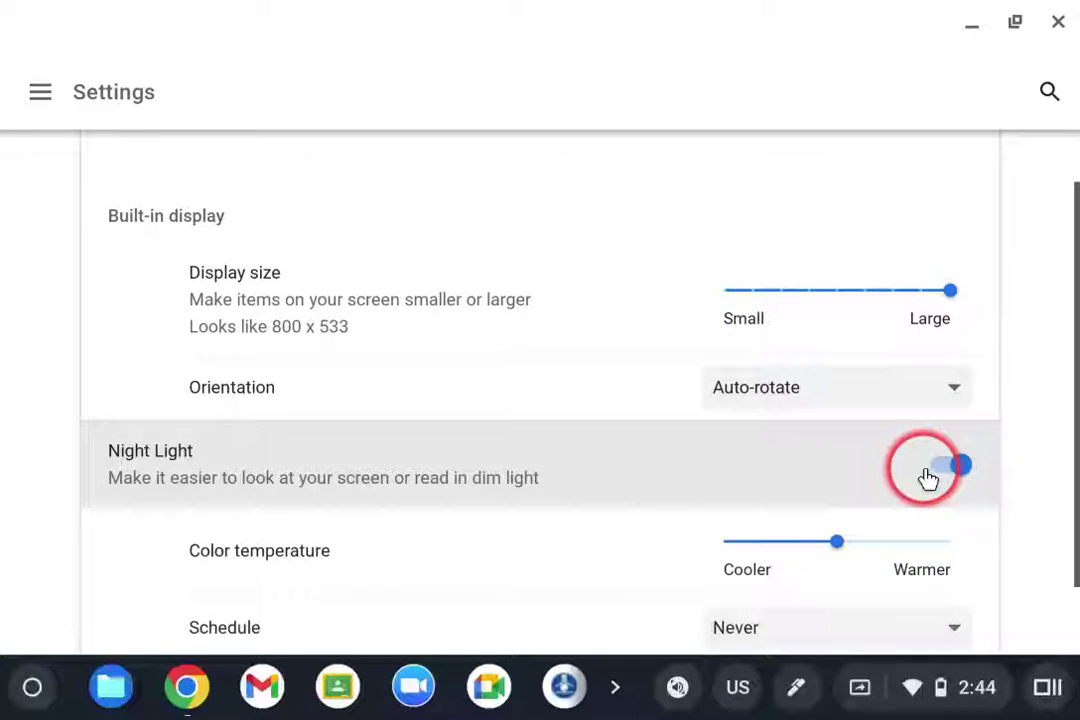
left_click(930, 472)
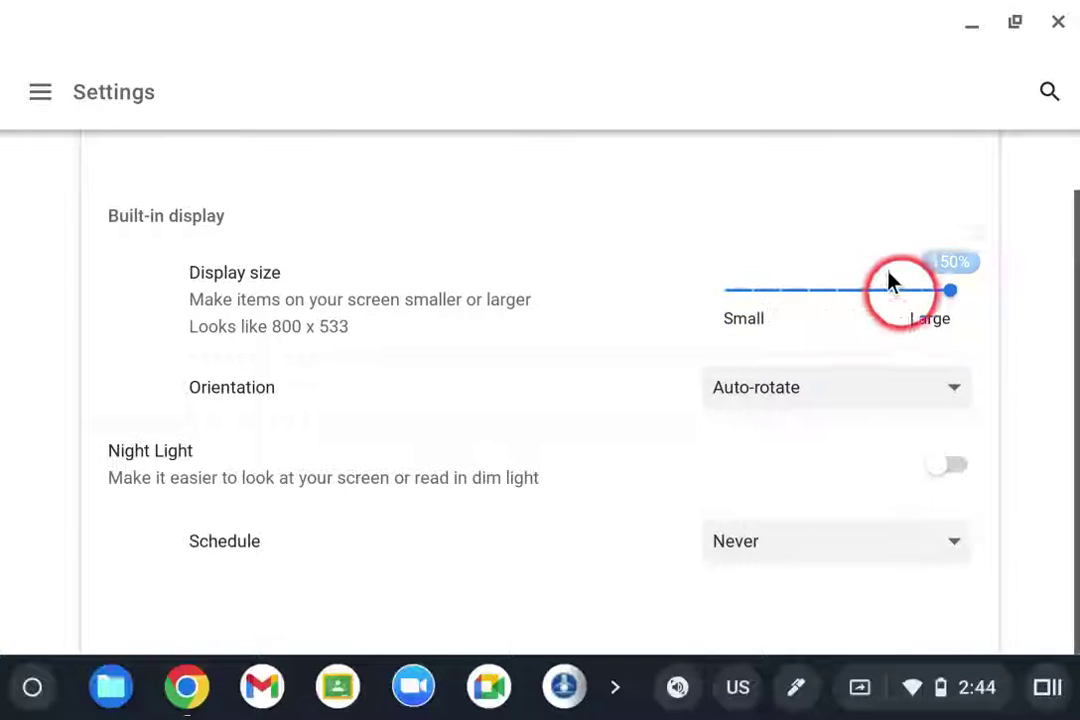
Set the display size to 110% and restore the minimized Chrome window.
left_click(863, 290)
left_click(836, 239)
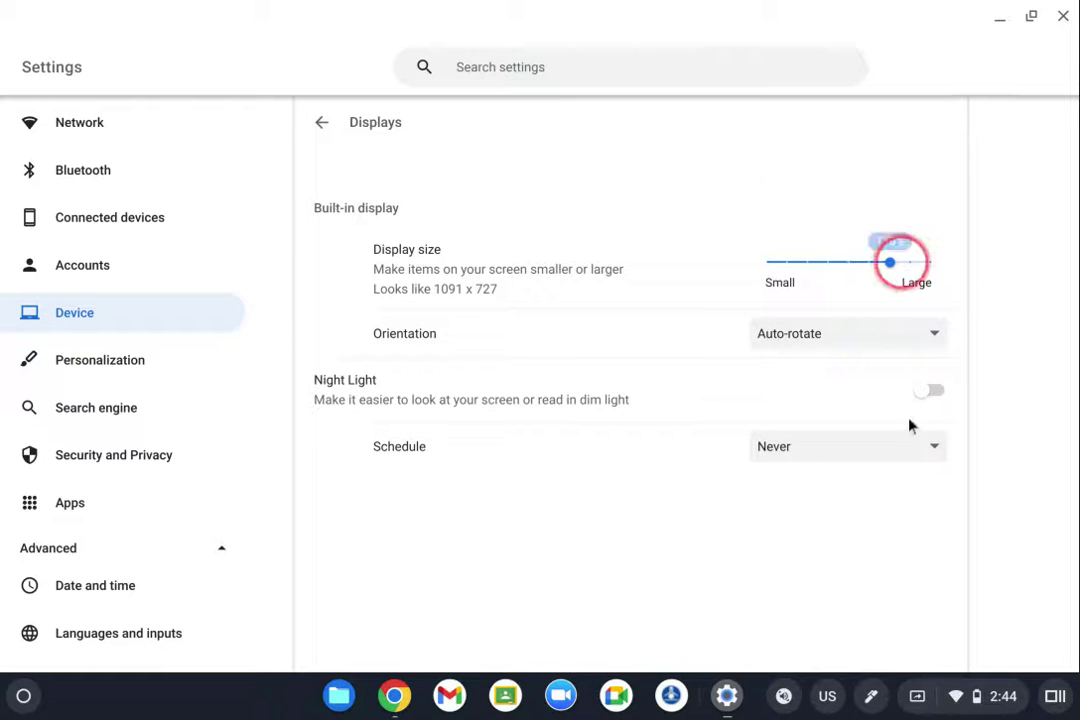
left_click(396, 697)
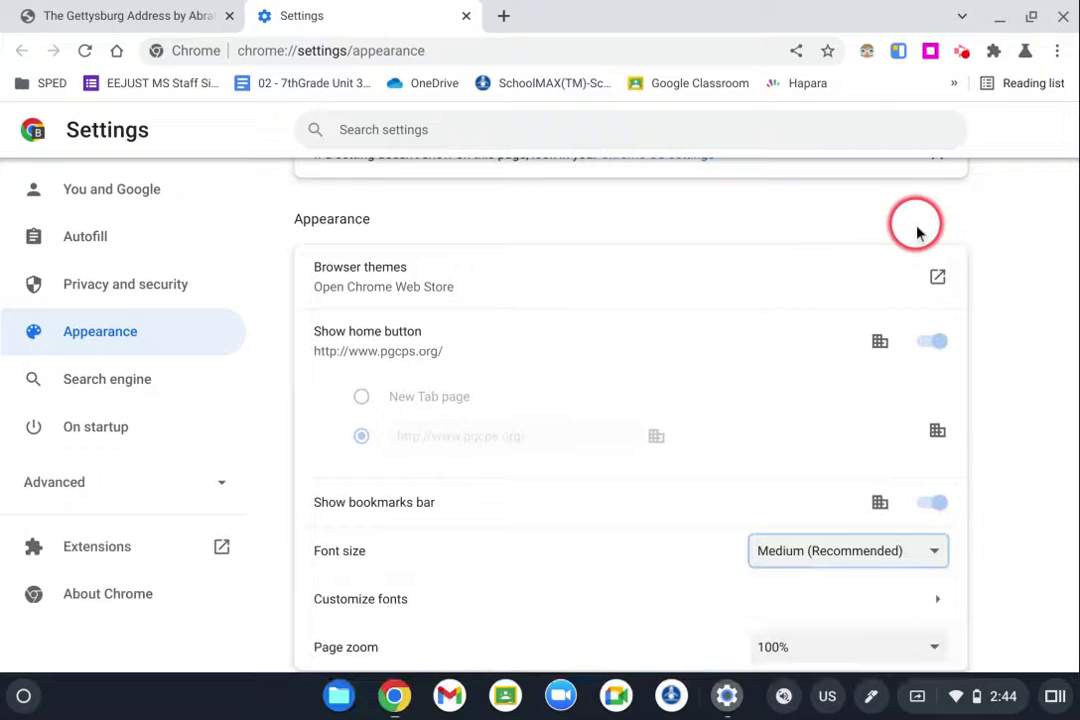